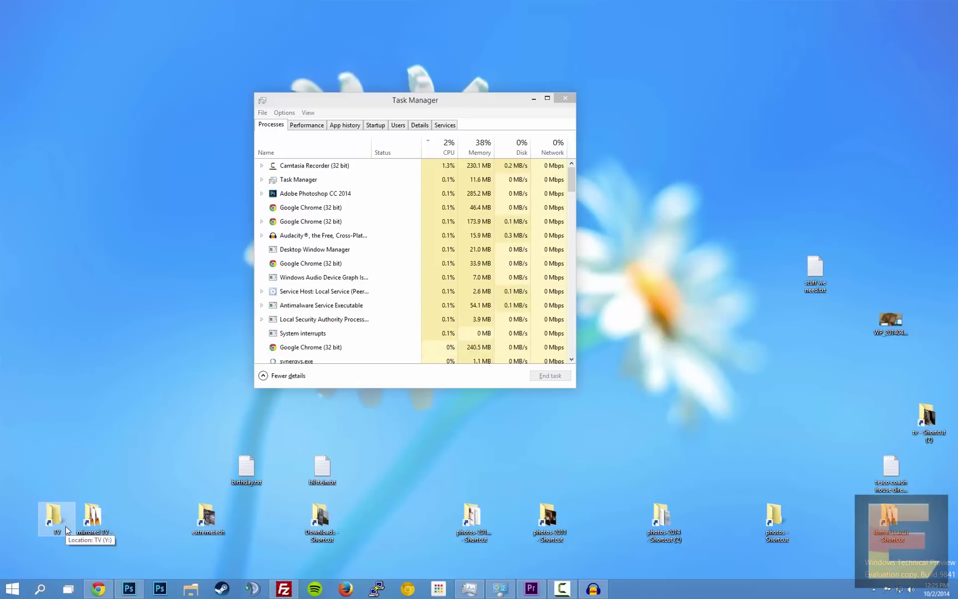
- Open Start, preview app jump lists such as File Explorer's frequent folders, and show the power options
left_click(14, 591)
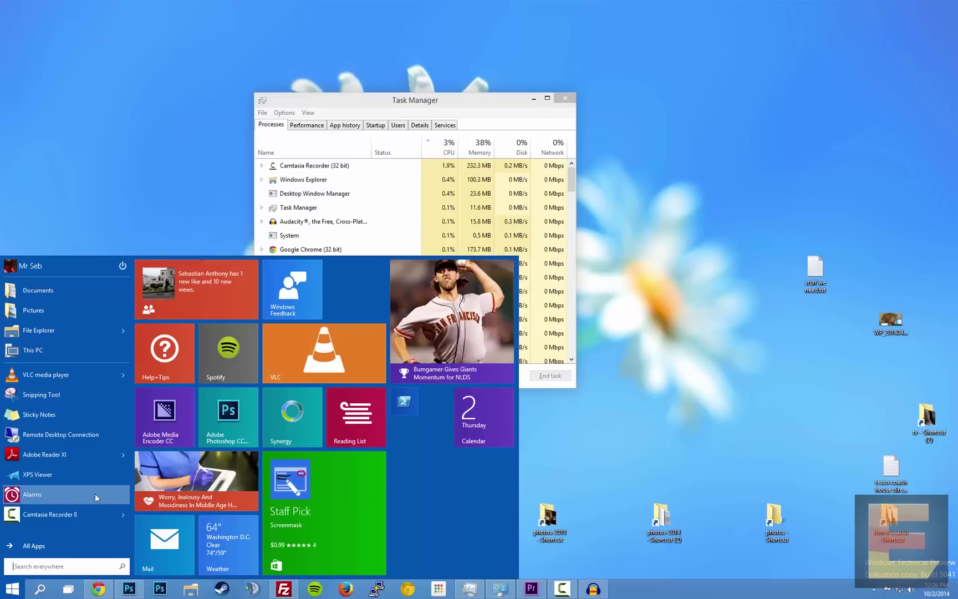
mouse_move(87, 461)
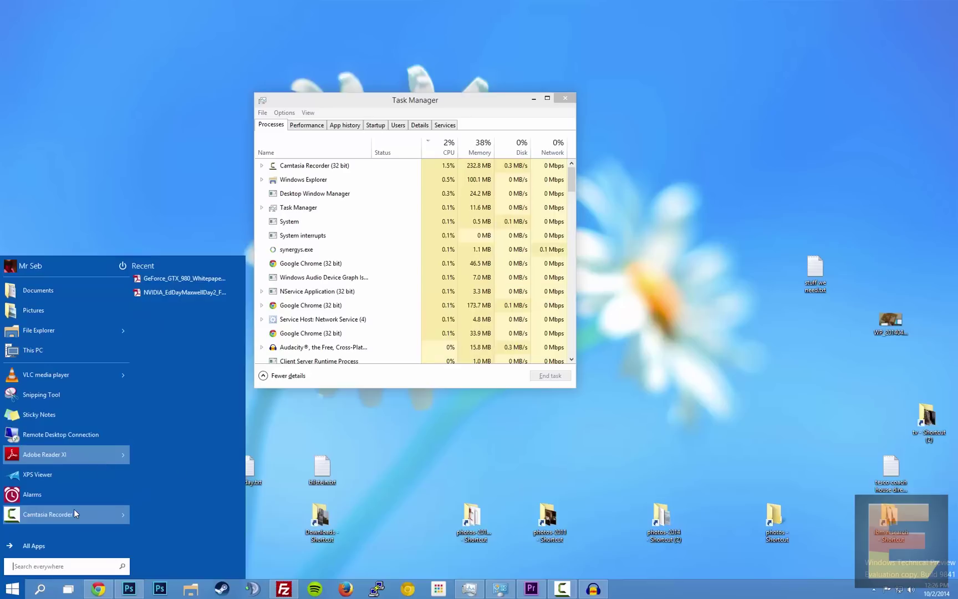
mouse_move(74, 509)
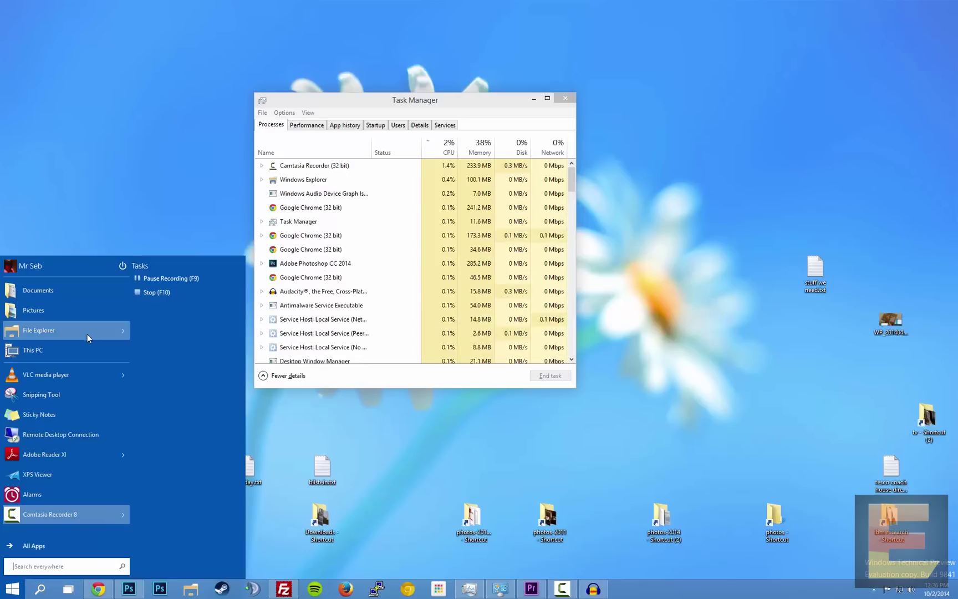
mouse_move(87, 333)
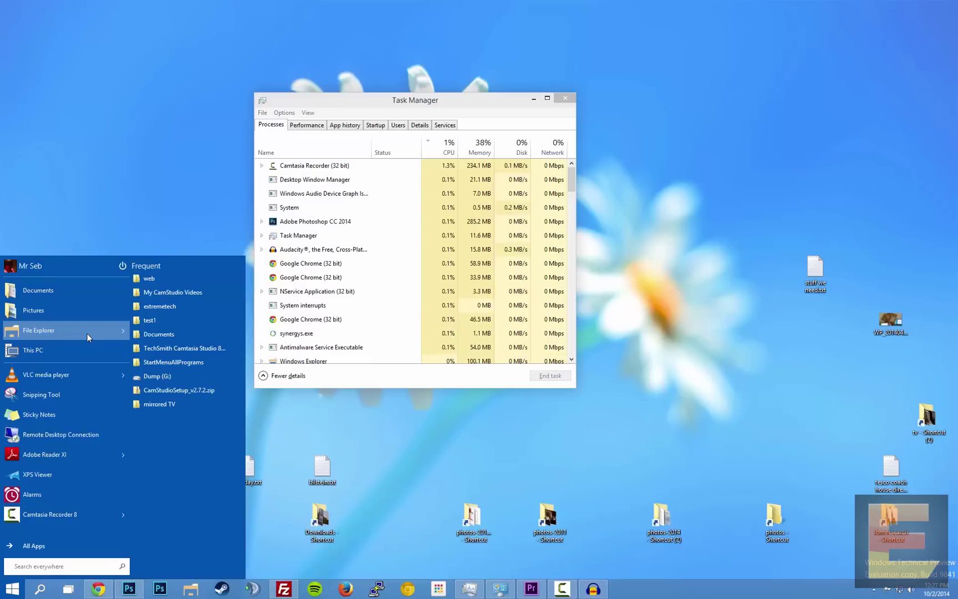
left_click(124, 268)
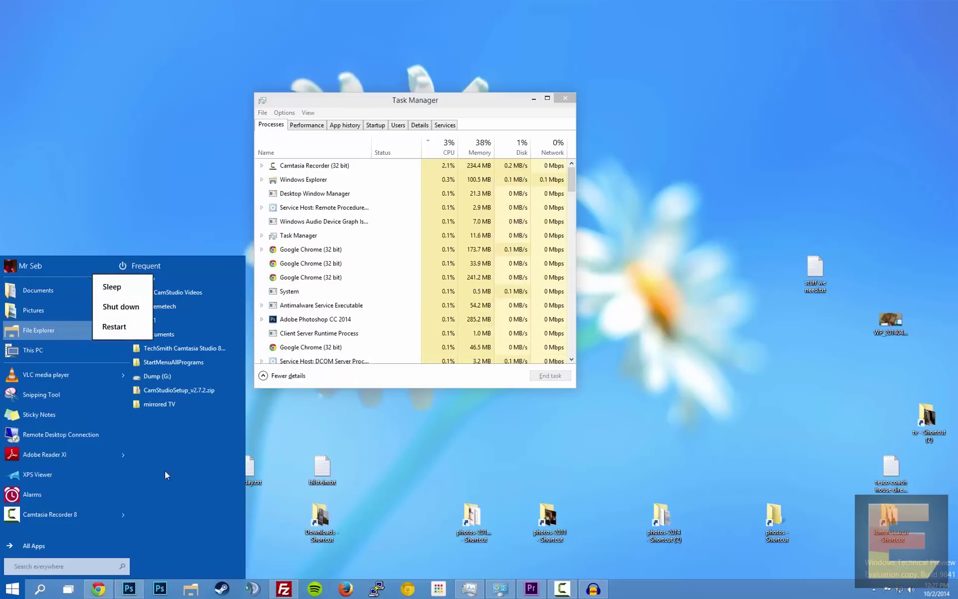
left_click(57, 544)
left_click(42, 544)
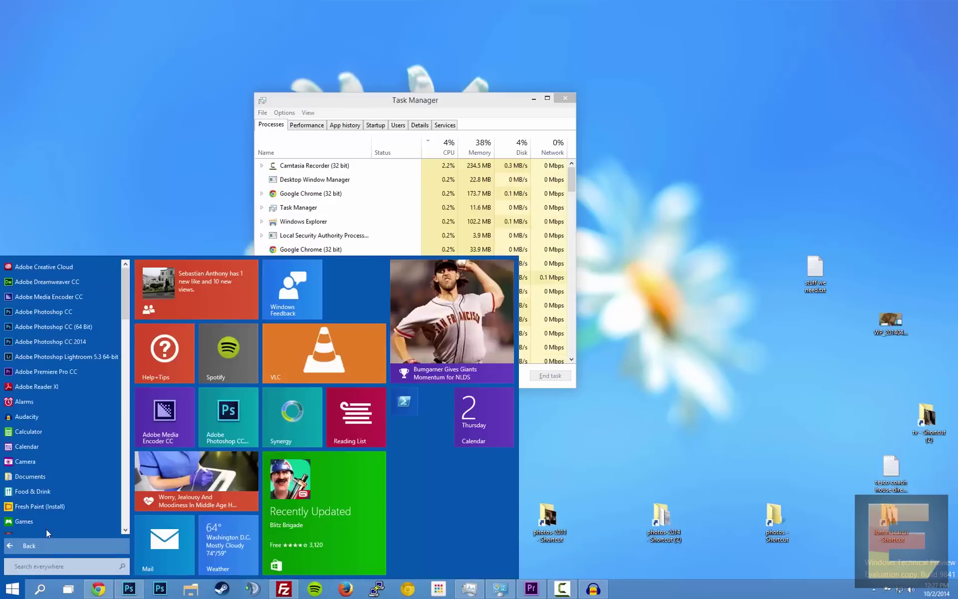
scroll(67, 447, "down", 1)
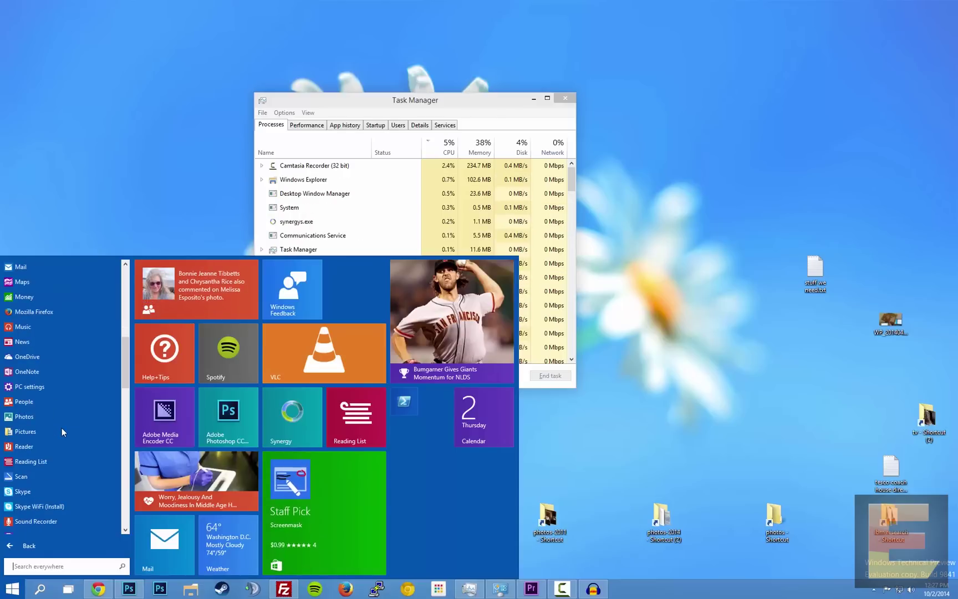
scroll(62, 427, "down", 6)
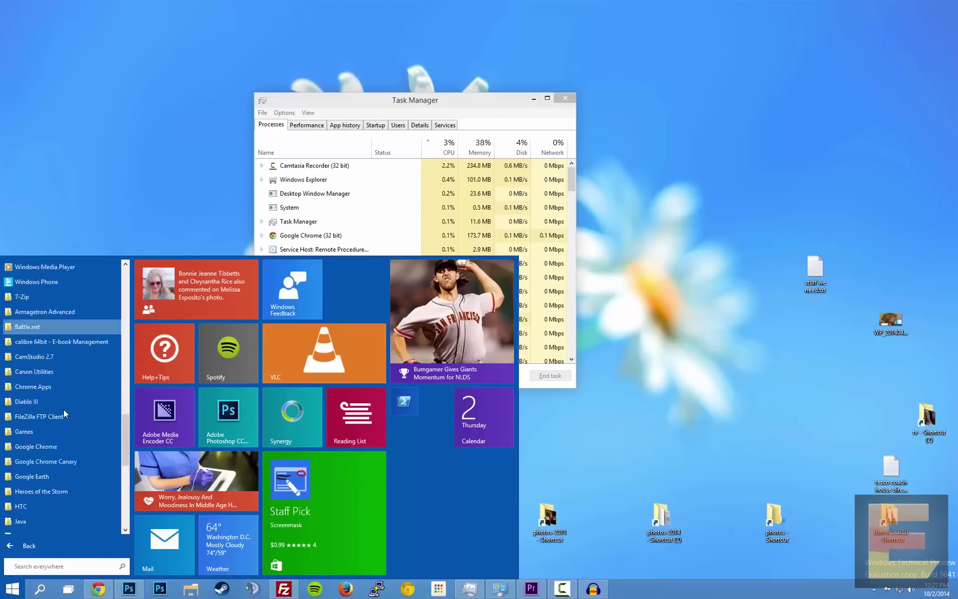
scroll(65, 413, "down", 2)
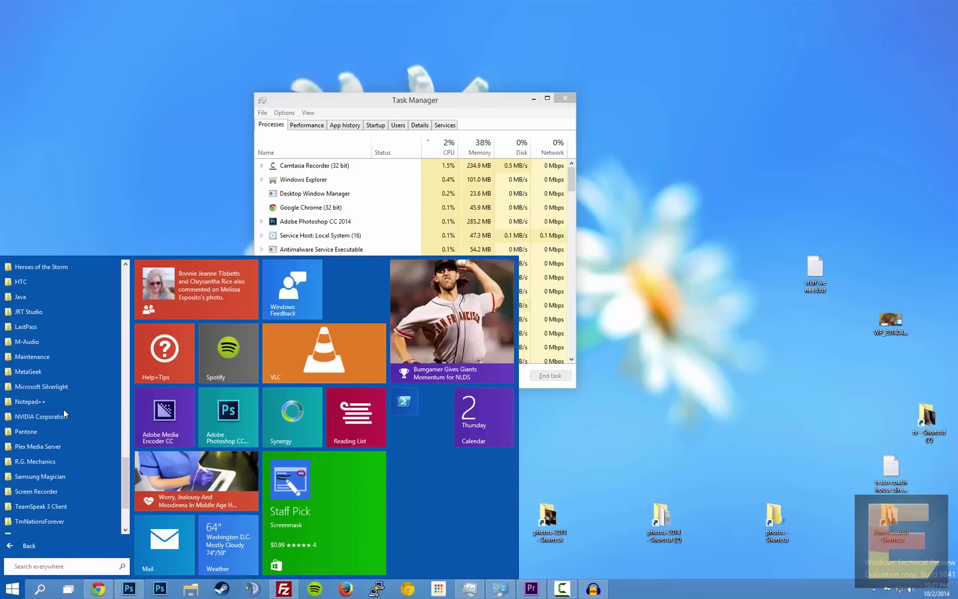
scroll(66, 413, "down", 2)
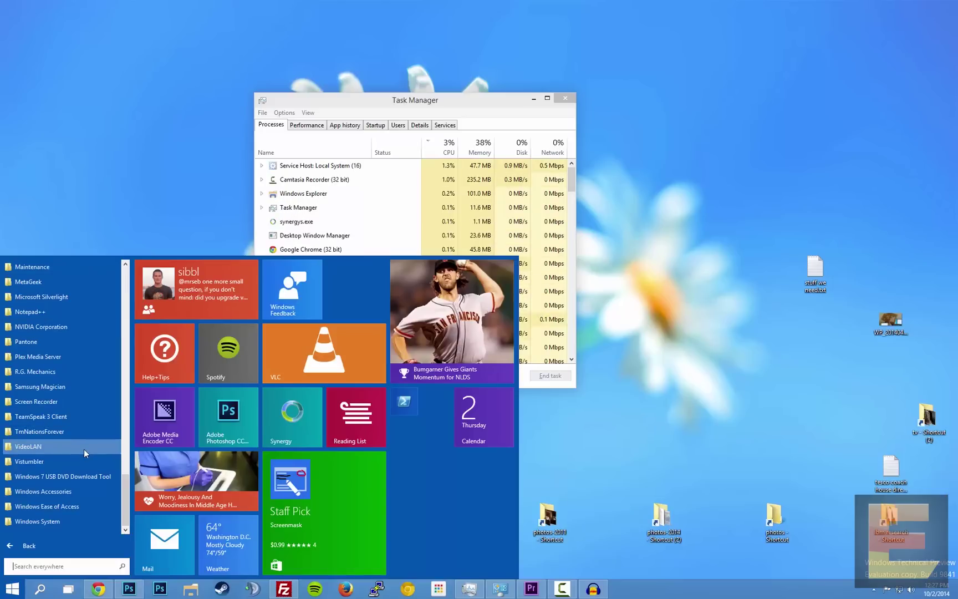
scroll(84, 449, "up", 20)
scroll(72, 459, "down", 18)
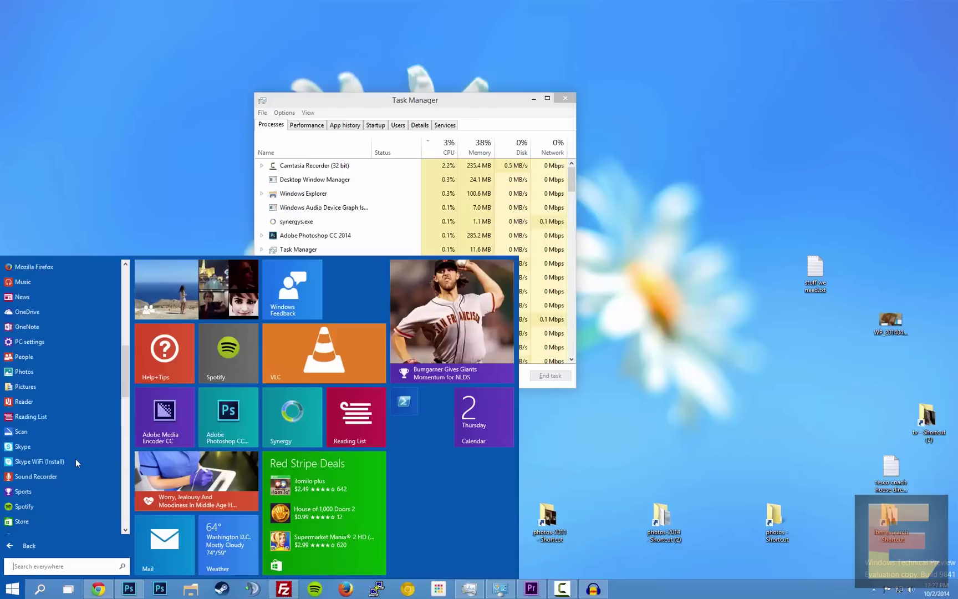
scroll(75, 459, "up", 10)
- Pin Maps to Start and resize its tile to Wide
right_click(42, 401)
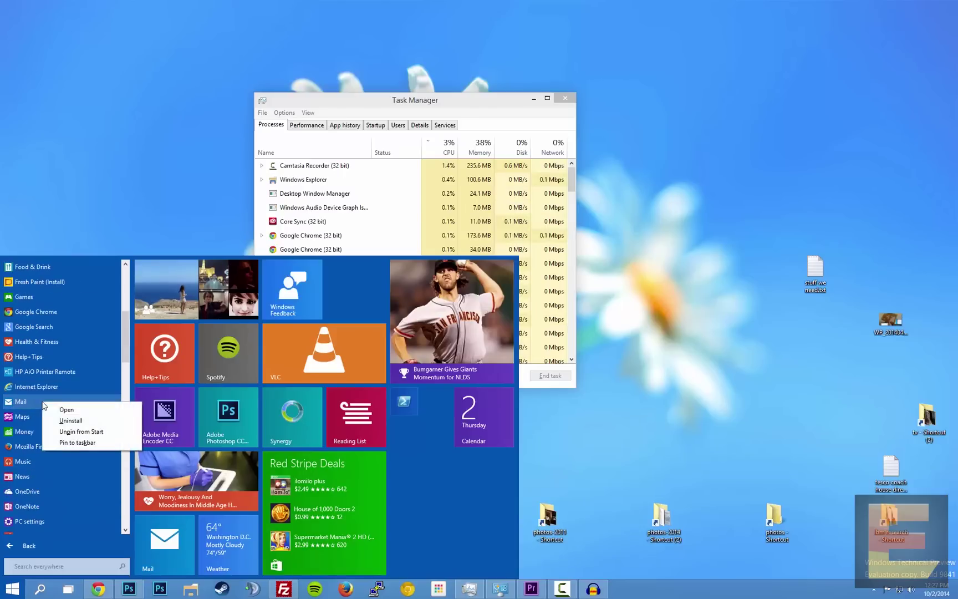
right_click(11, 417)
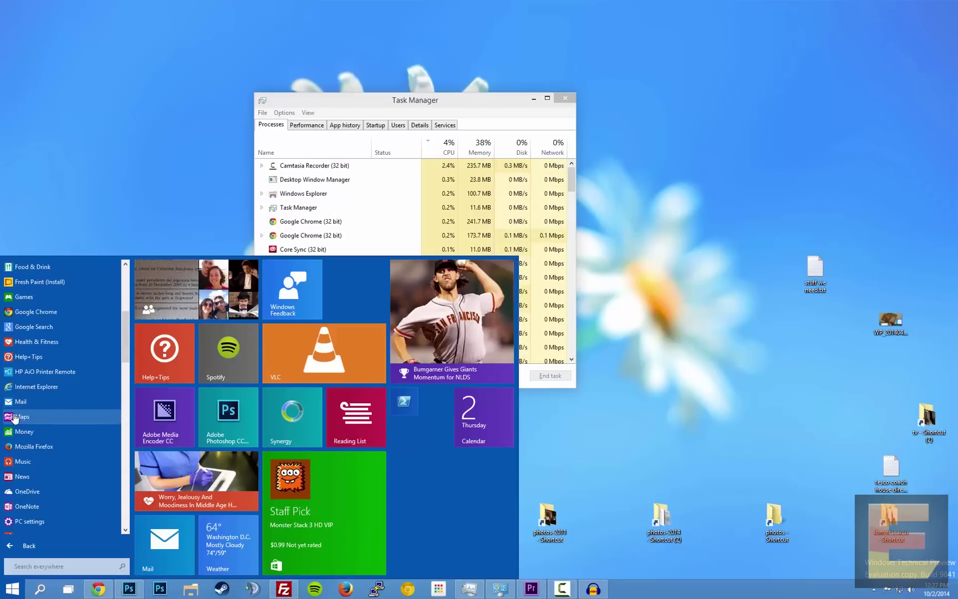
left_click(50, 444)
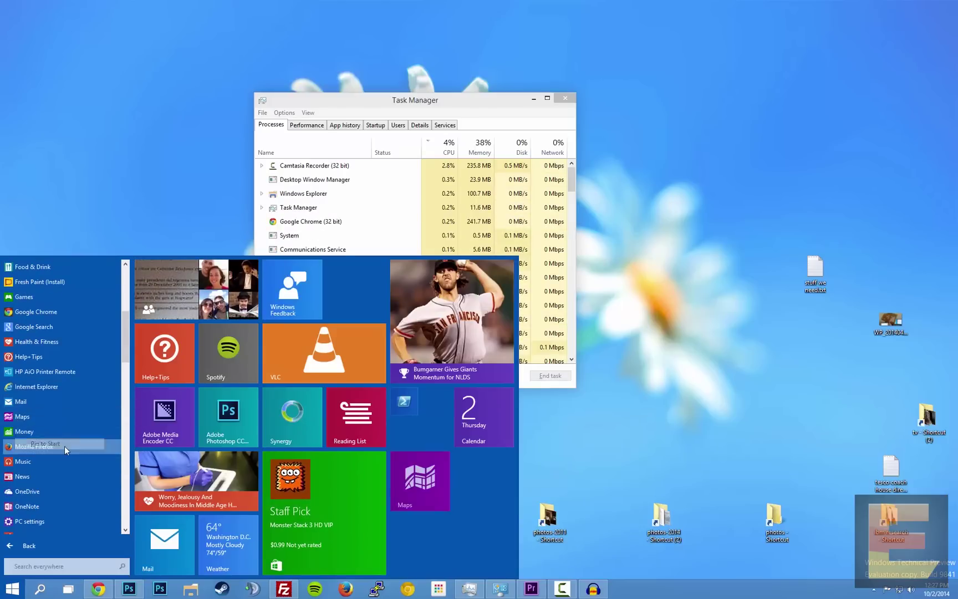
right_click(432, 489)
mouse_move(516, 530)
left_click(568, 553)
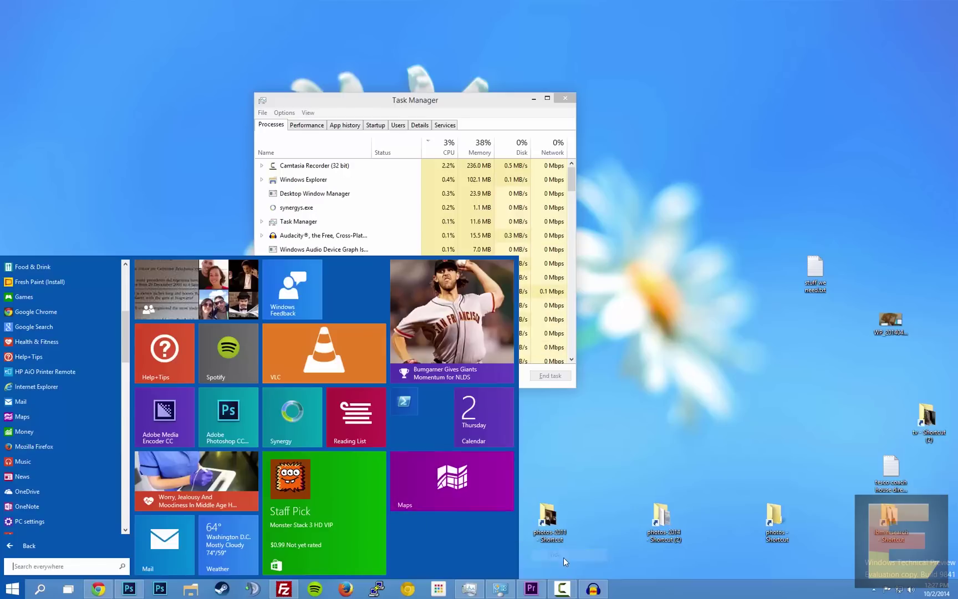
- Make the Staff Pick tile wide and turn off live updates on the Store and health tiles
right_click(346, 520)
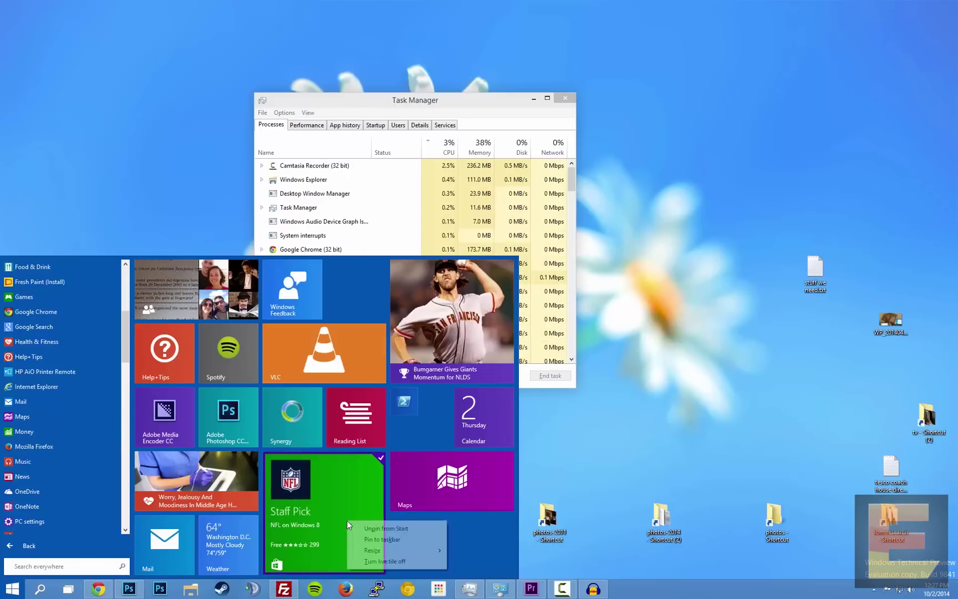
mouse_move(398, 552)
left_click(468, 574)
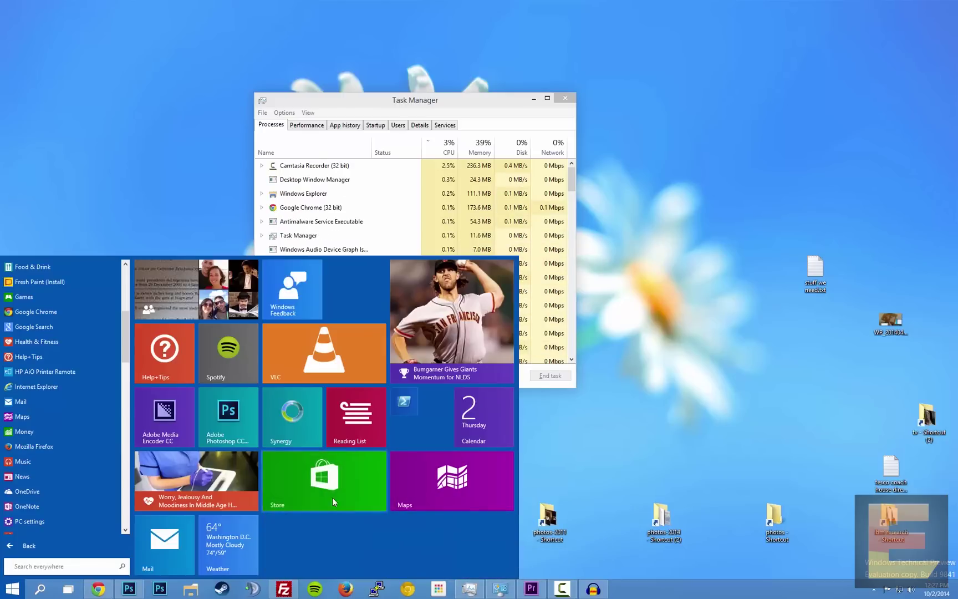
right_click(329, 489)
left_click(384, 529)
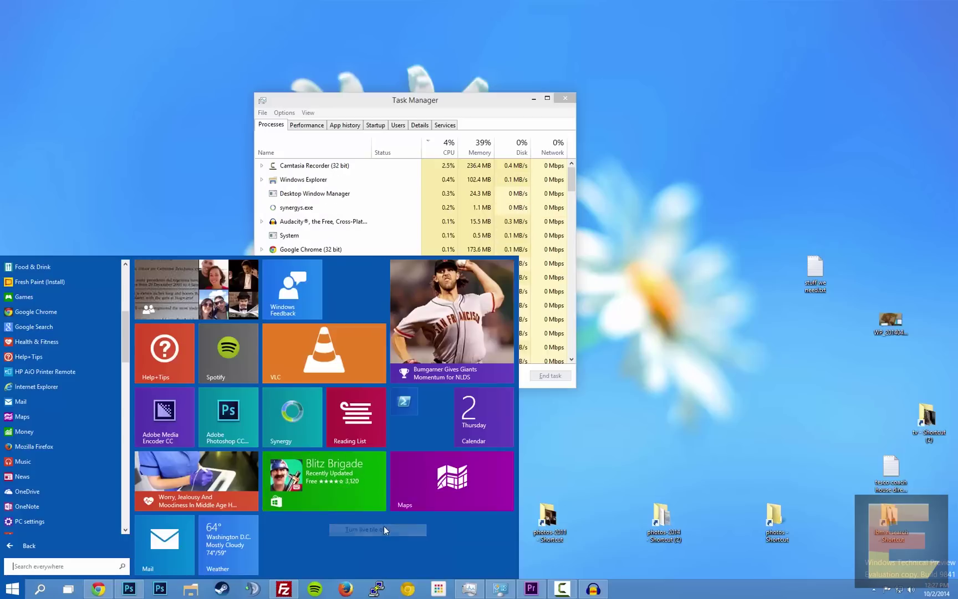
right_click(211, 473)
left_click(258, 524)
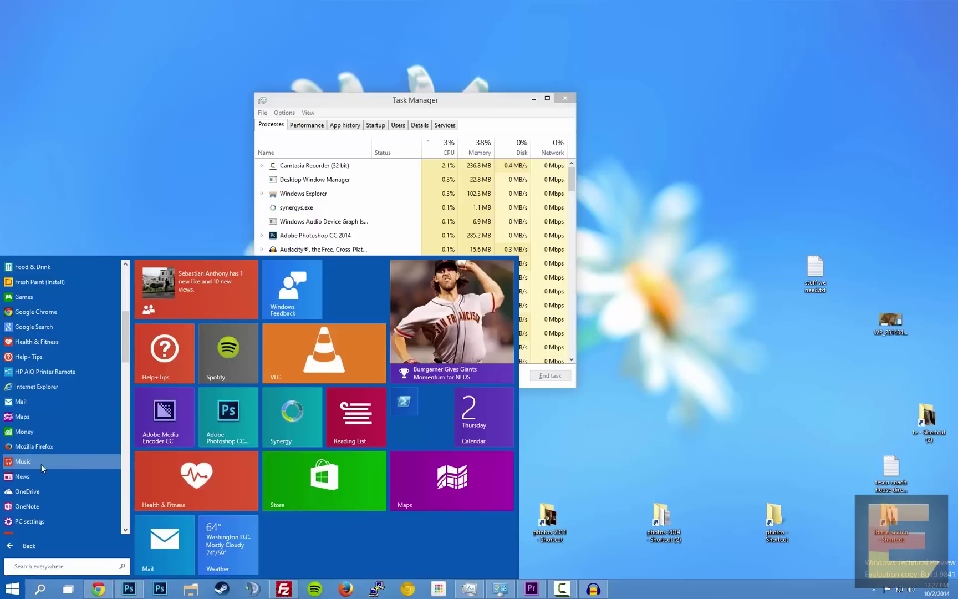
- Pin News and OneDrive to Start, and pin PC settings to the taskbar
right_click(31, 480)
left_click(61, 509)
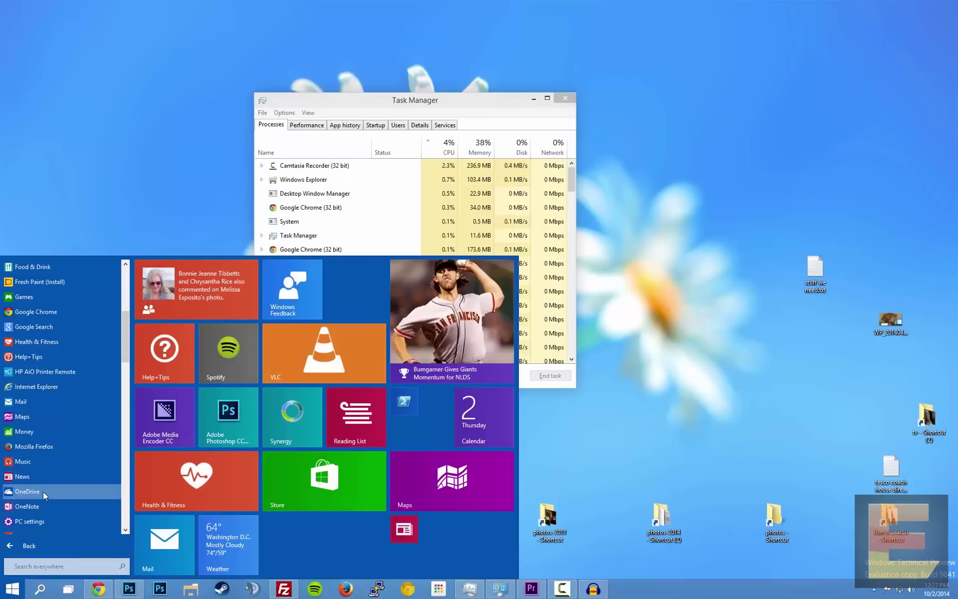
right_click(42, 491)
left_click(67, 512)
right_click(558, 286)
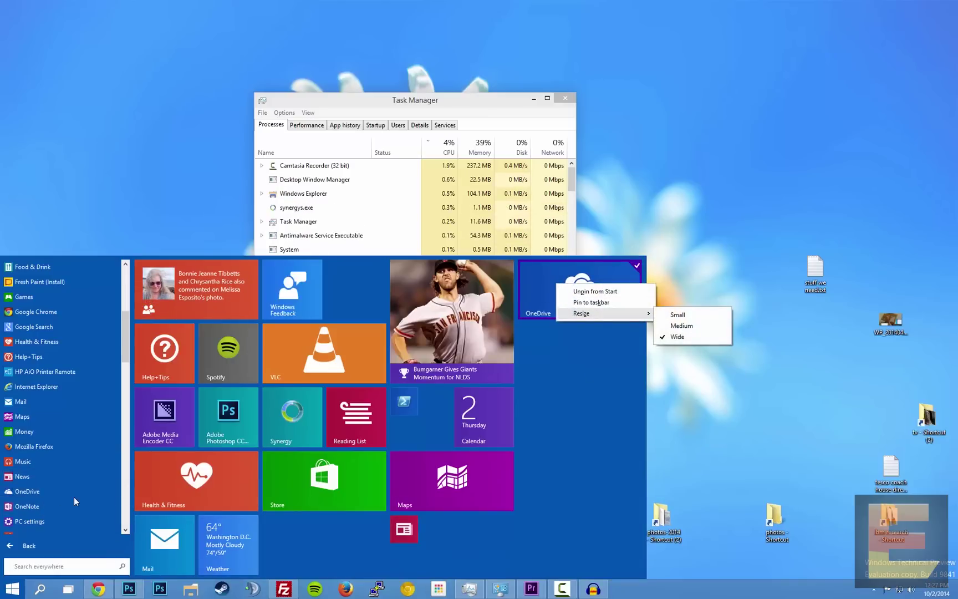
right_click(52, 519)
right_click(53, 519)
left_click(90, 479)
- Pin Travel to Start and drag its tile below OneDrive
scroll(92, 484, "down", 5)
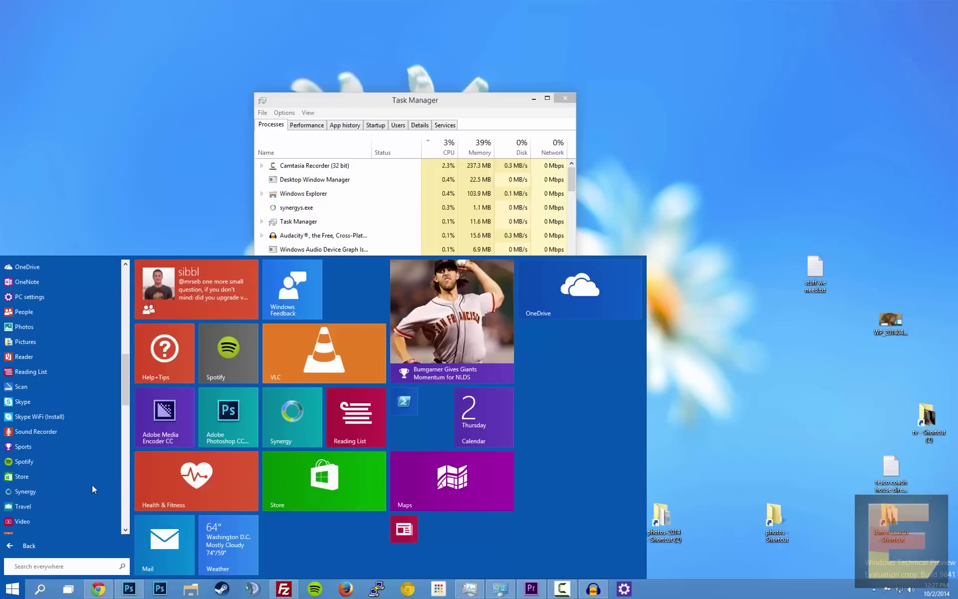
right_click(58, 454)
right_click(25, 476)
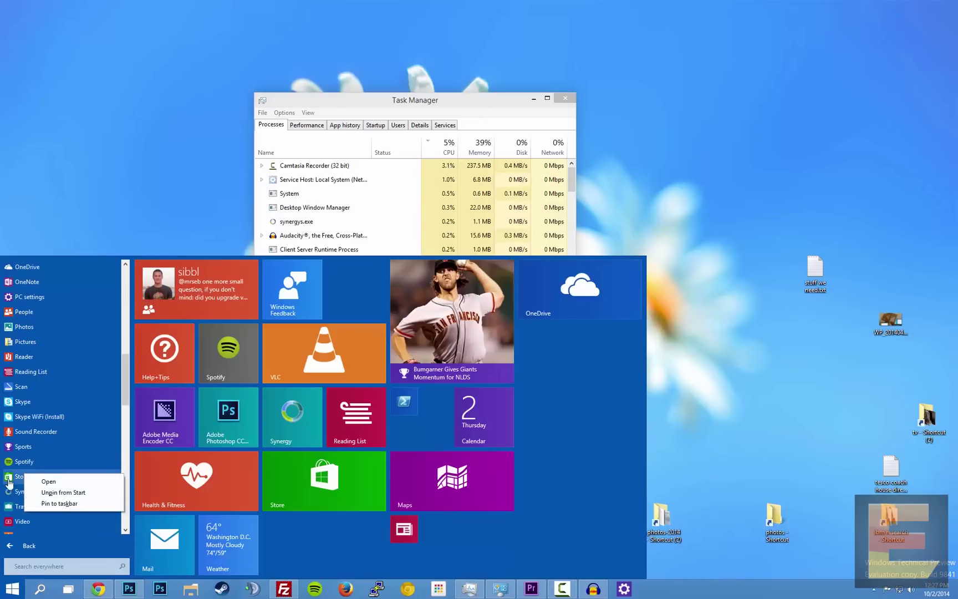
key("Escape")
right_click(31, 504)
left_click(55, 521)
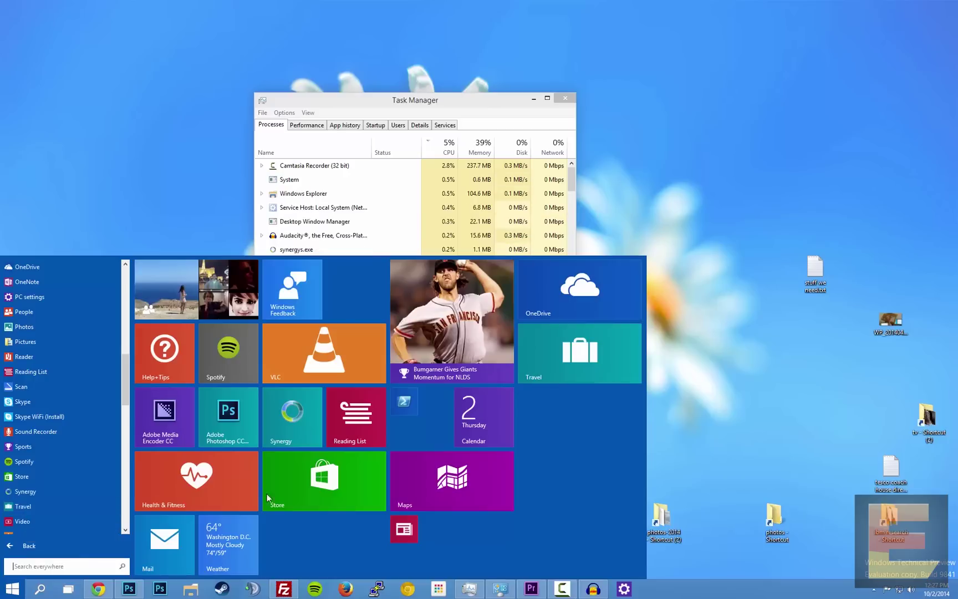
left_click_drag(634, 345, 609, 355)
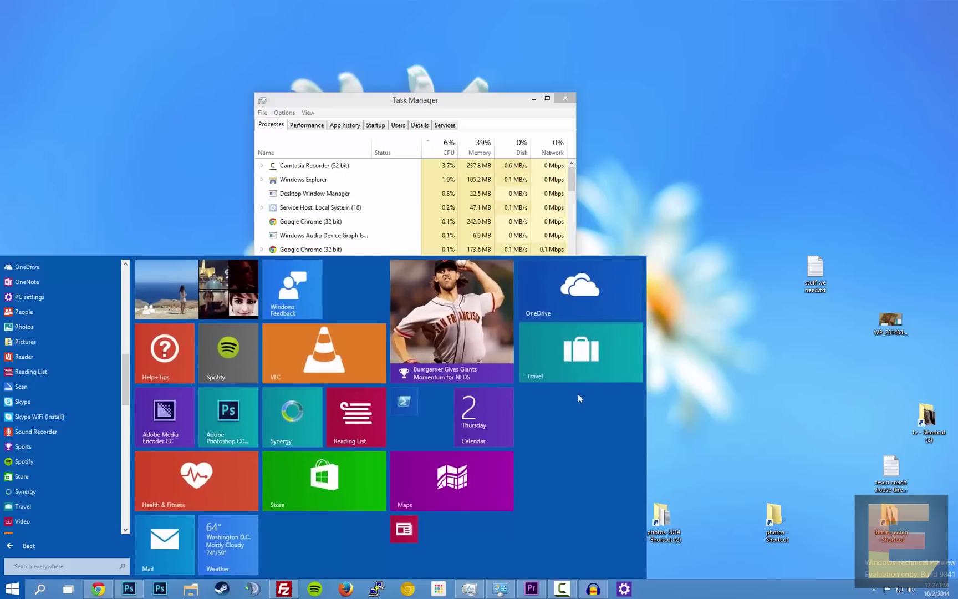
- Pin Windows Media Player to Start and resize the Calendar tile to Large
scroll(44, 506, "down", 4)
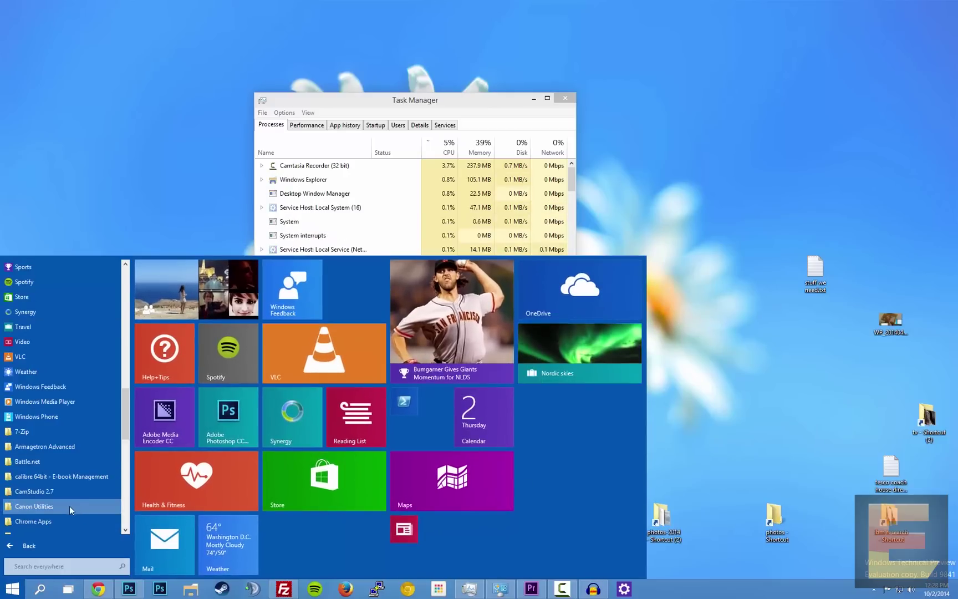
right_click(59, 400)
left_click(95, 460)
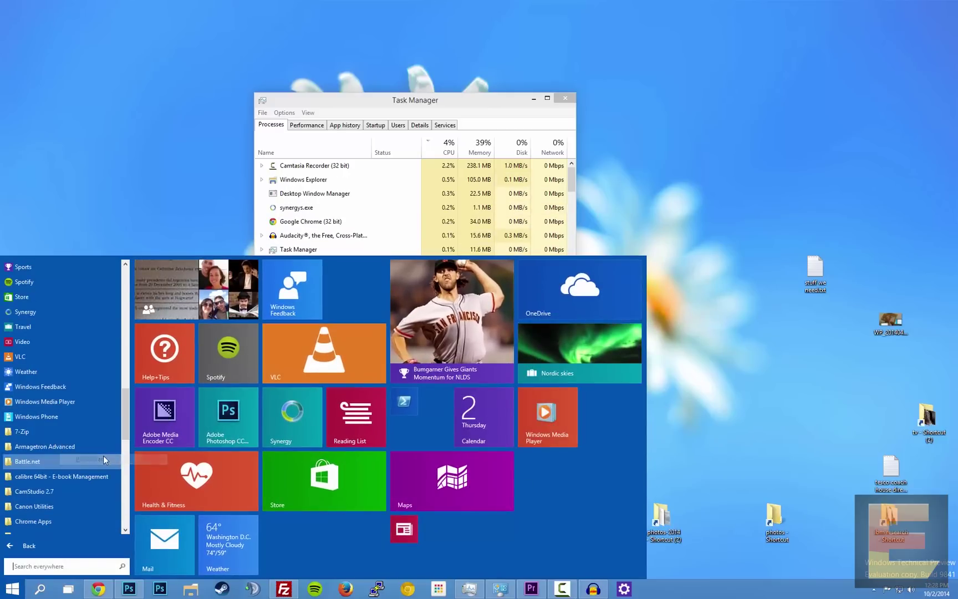
right_click(531, 400)
mouse_move(601, 474)
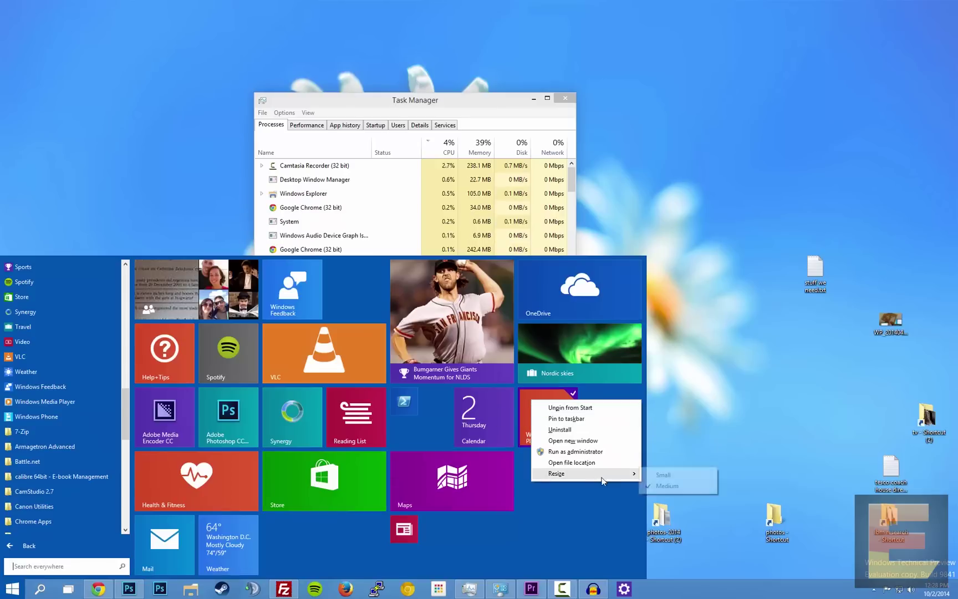
right_click(474, 409)
mouse_move(528, 446)
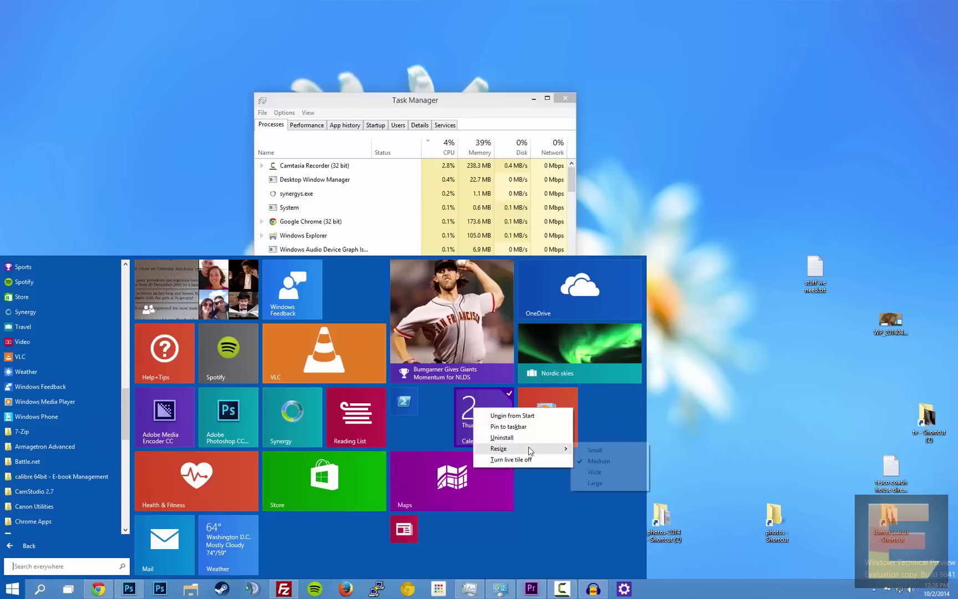
left_click(594, 483)
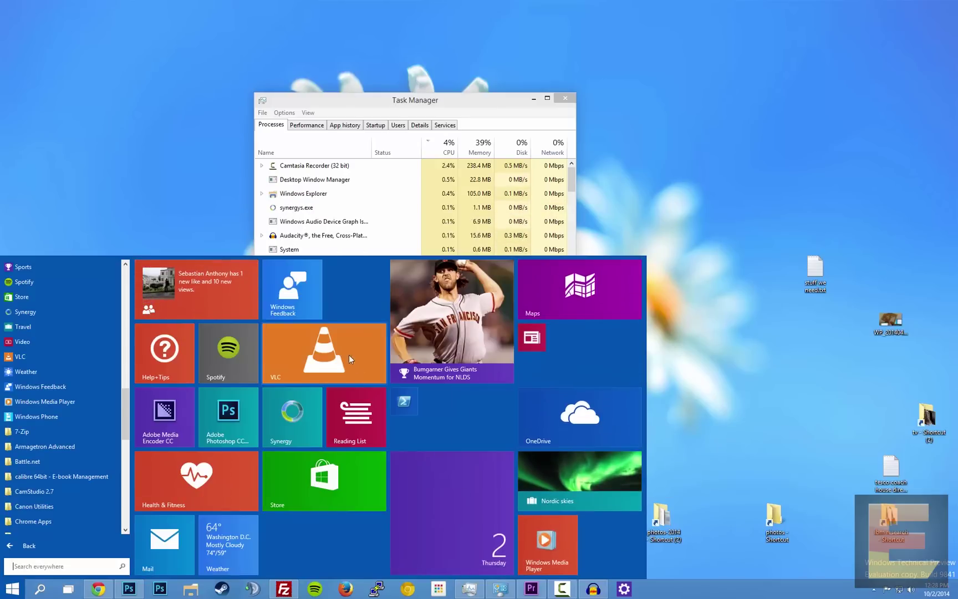
- Resize the Store tile to Large, move Calendar into the right column, and reposition Nordic skies
right_click(315, 302)
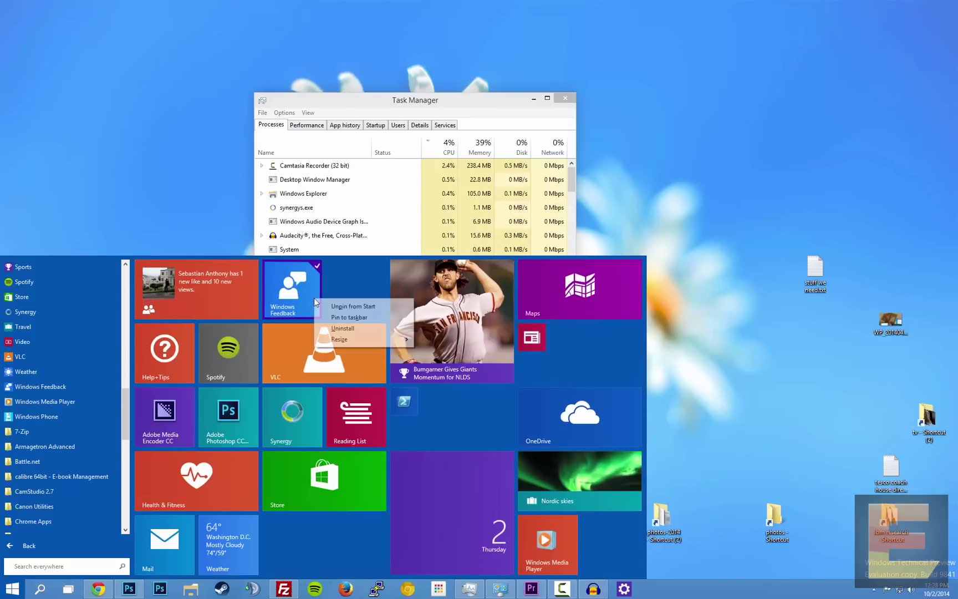
right_click(308, 424)
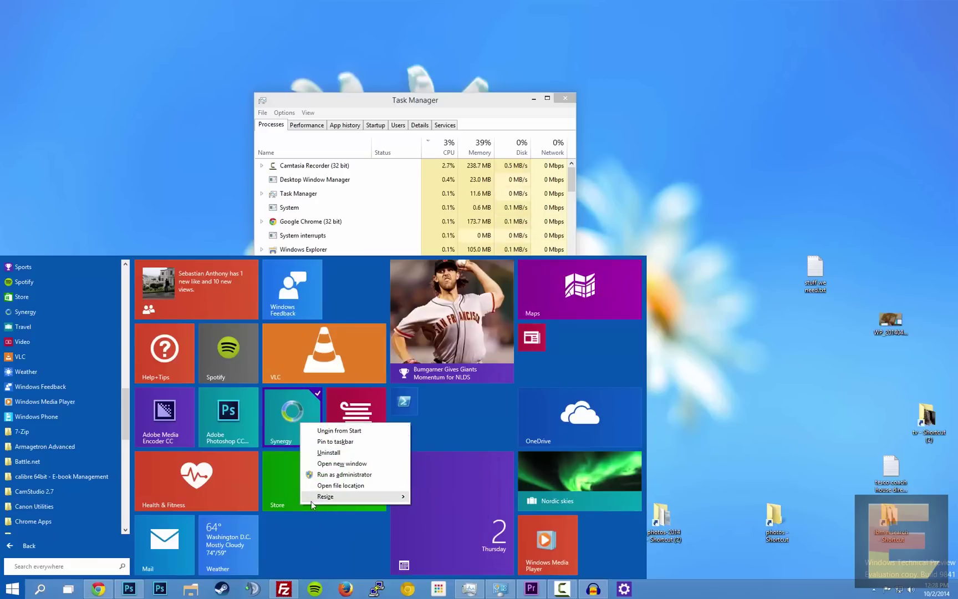
right_click(277, 494)
mouse_move(335, 525)
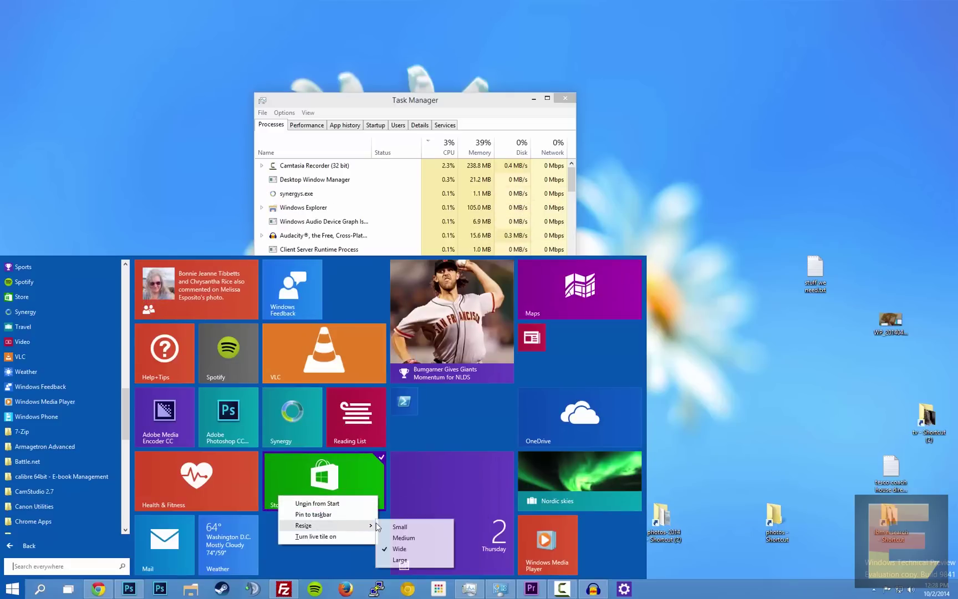
left_click(397, 560)
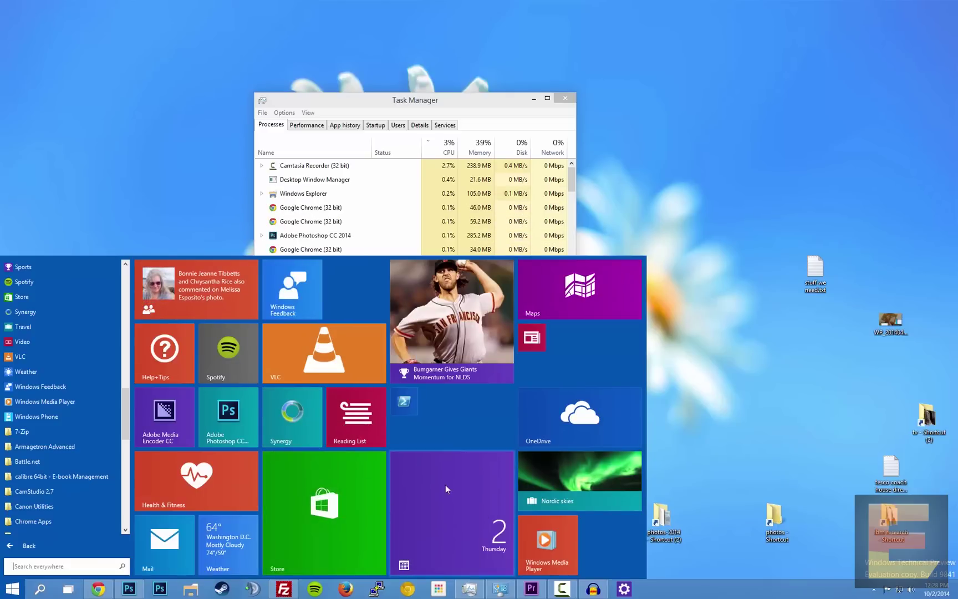
left_click_drag(445, 484, 585, 388)
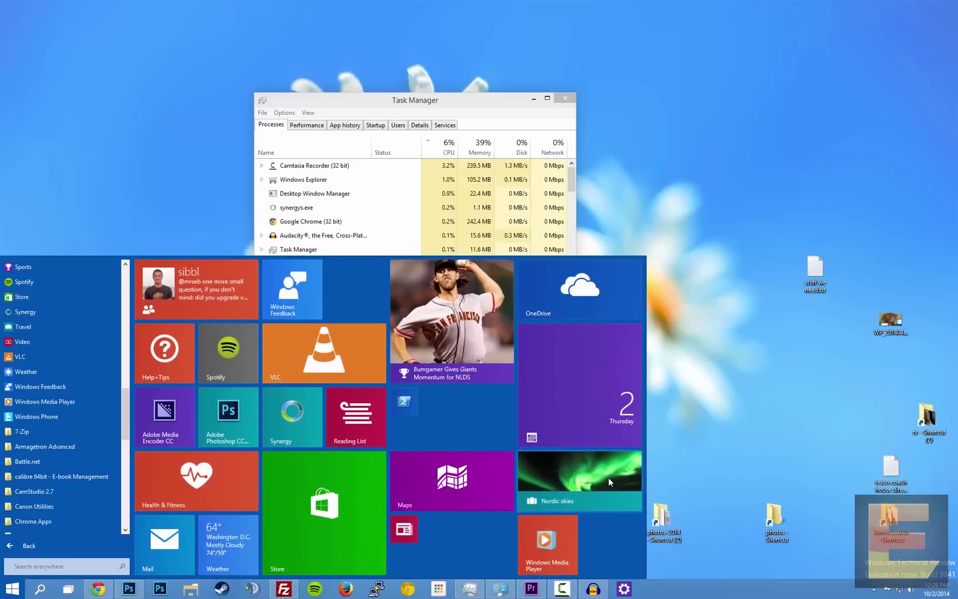
mouse_move(609, 477)
left_mouse_down()
mouse_move(659, 440)
mouse_move(603, 474)
left_mouse_up()
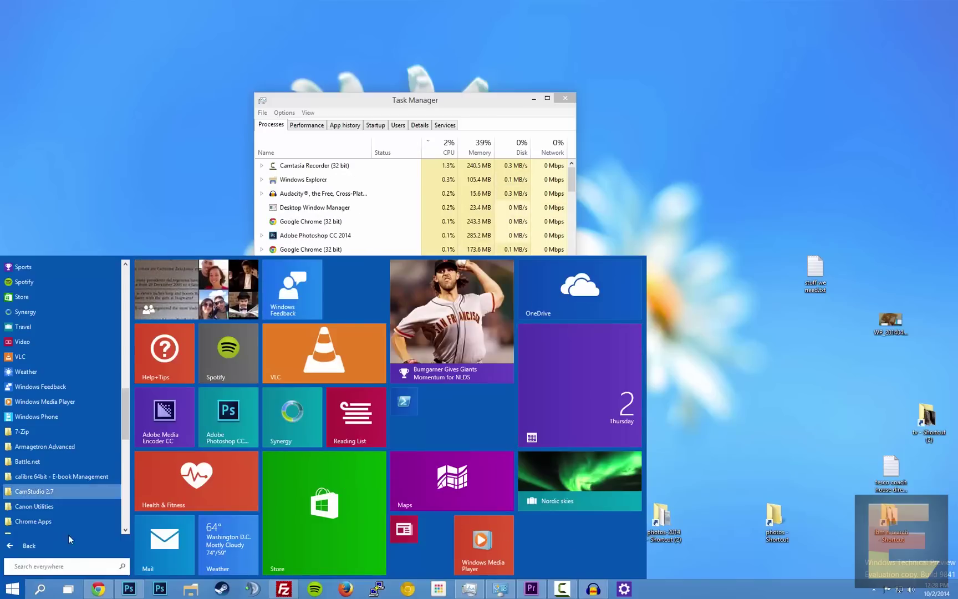
- Search Start for 'administrative tools' and open the web results
left_click(31, 546)
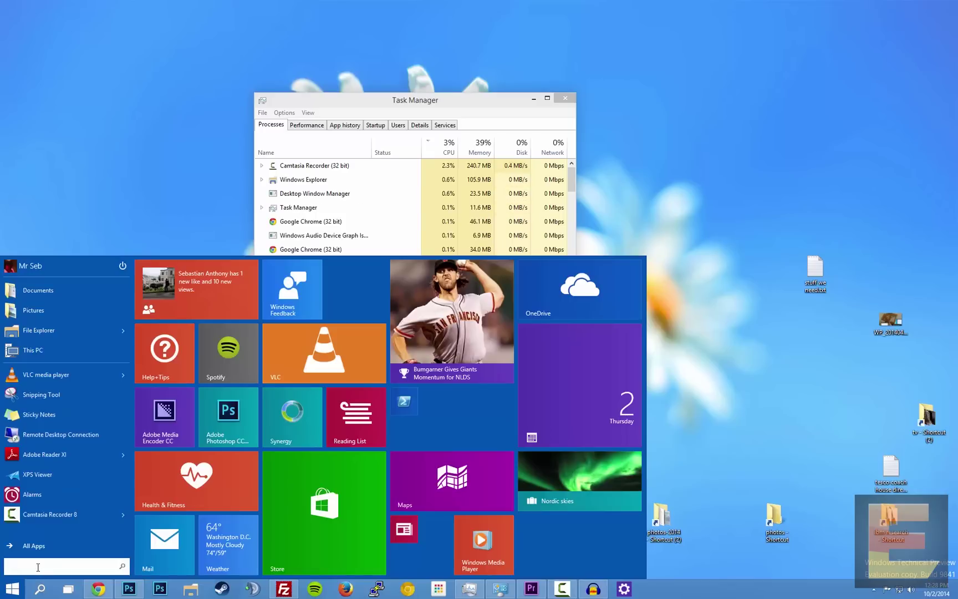
left_click(38, 566)
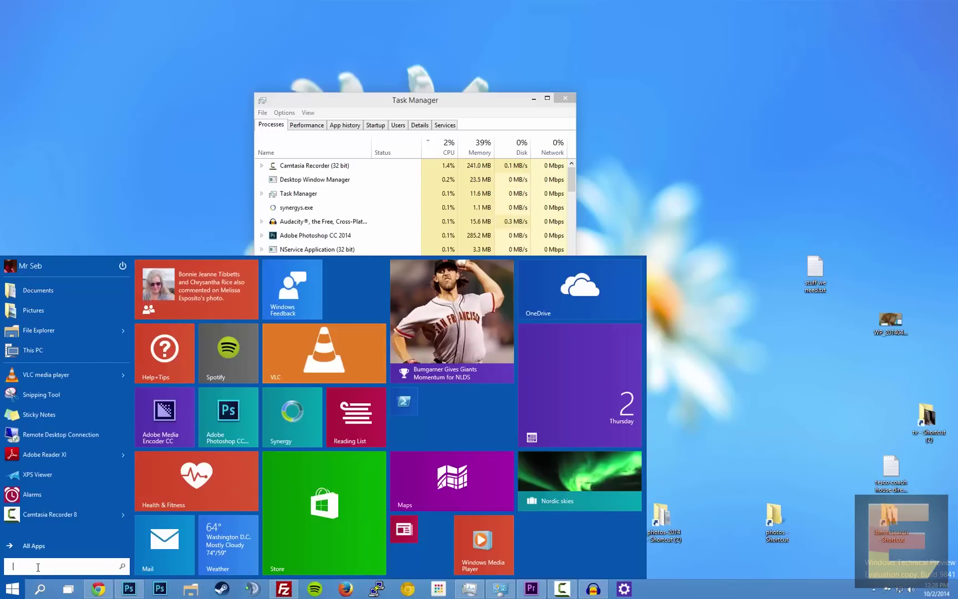
type("administrative tool")
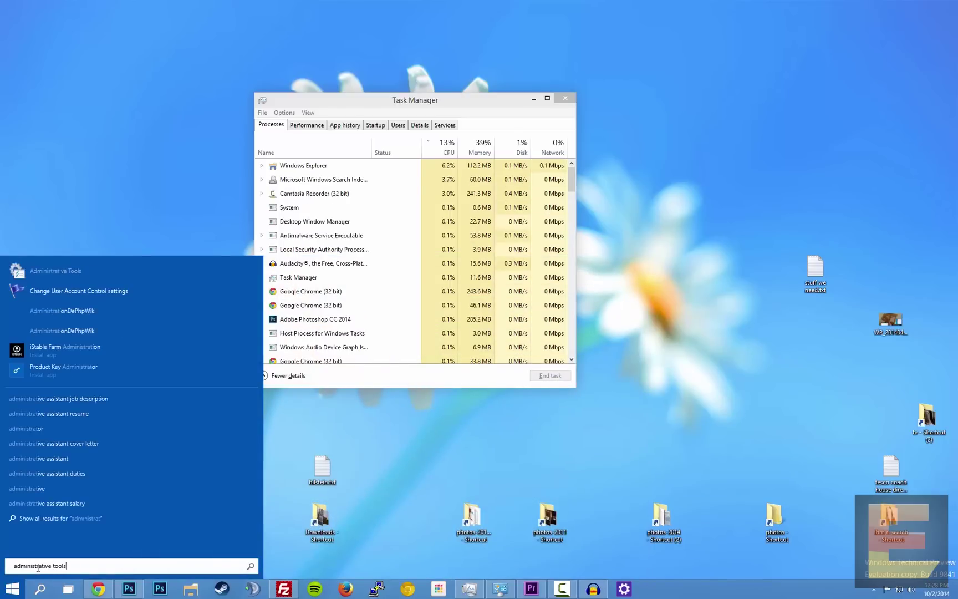
type("s")
key("Return")
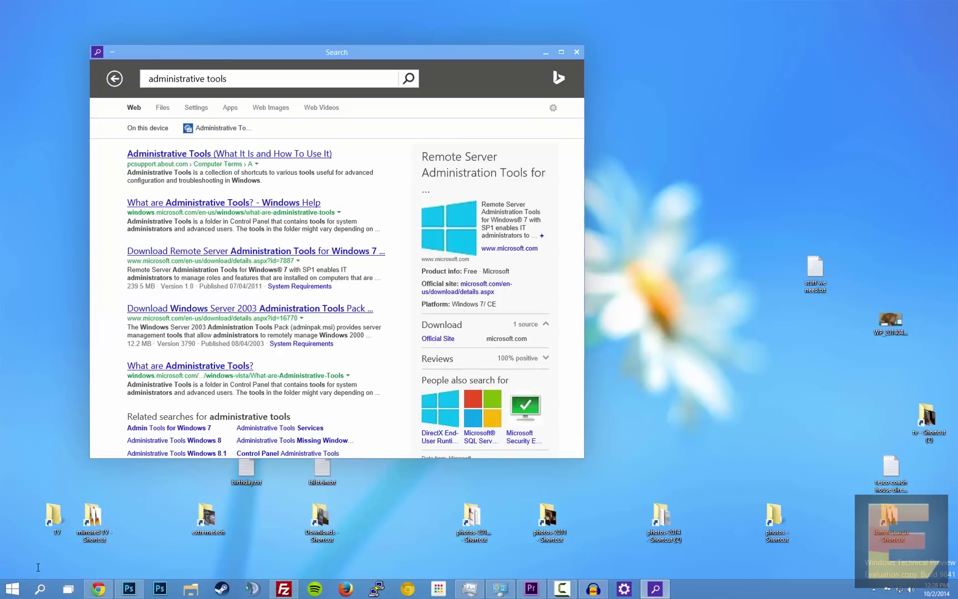
- Search again, open the Administrative Tools folder, then minimize its window and reopen Start
key("super")
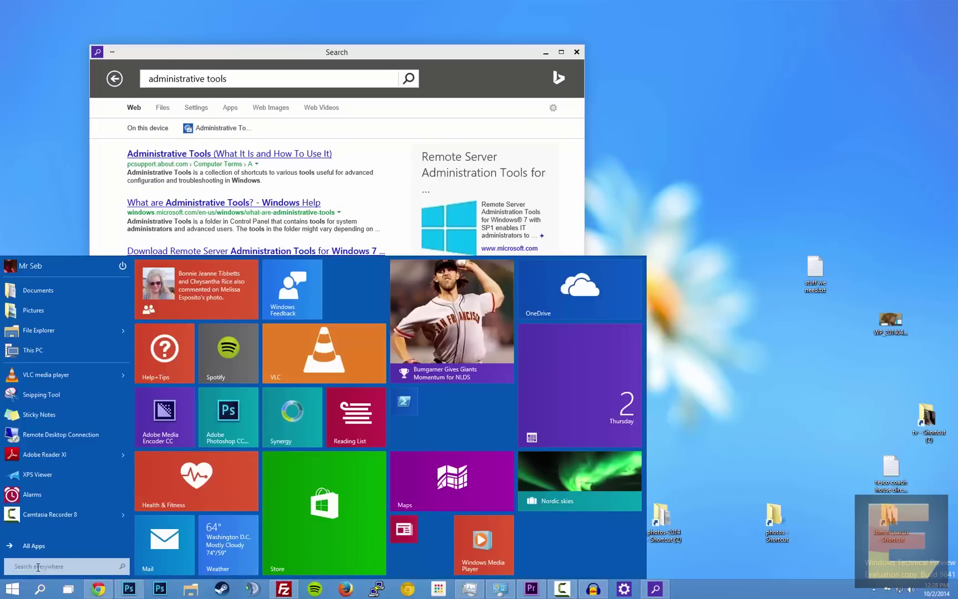
type("administrative tools")
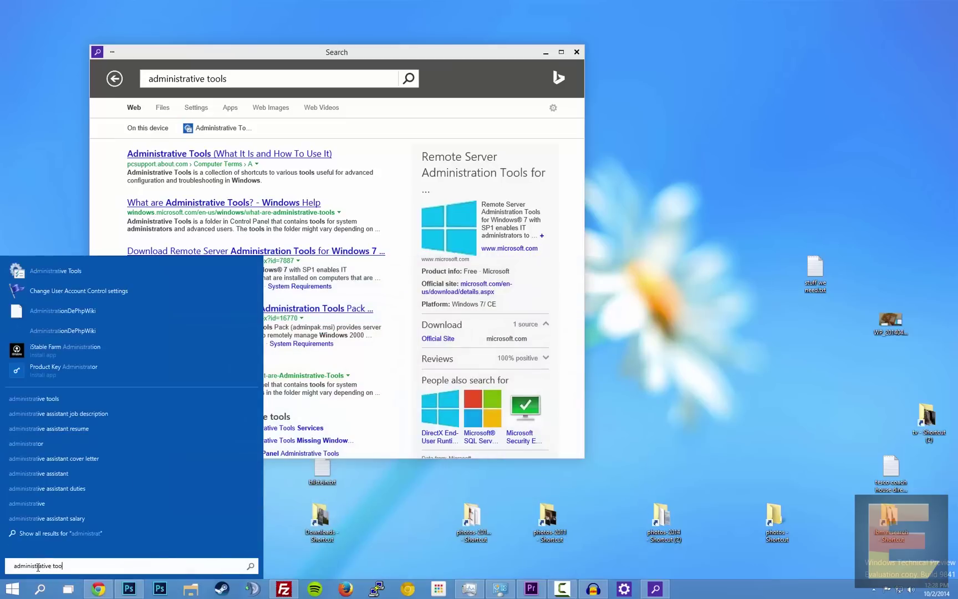
left_click(89, 277)
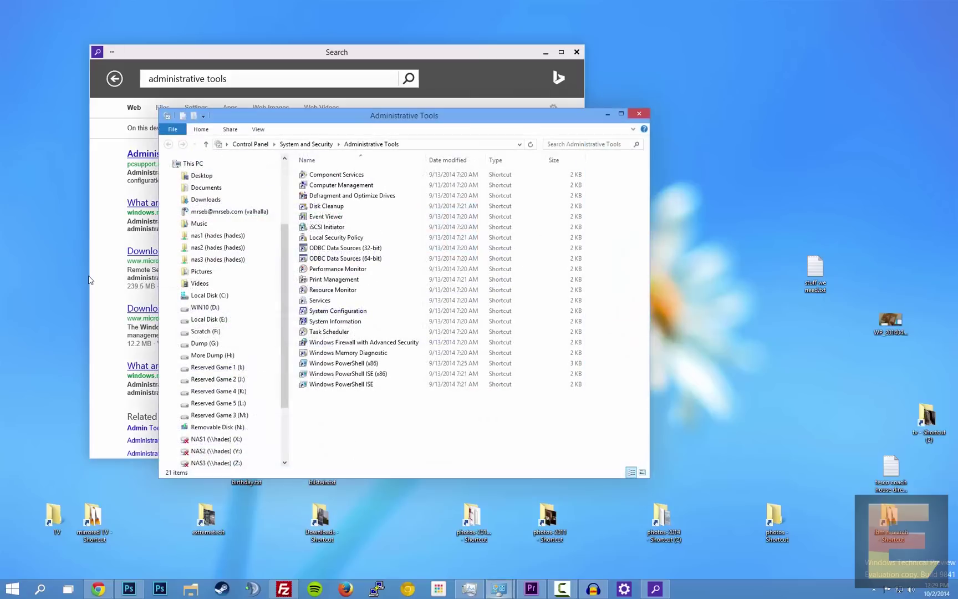
left_click_drag(416, 117, 390, 135)
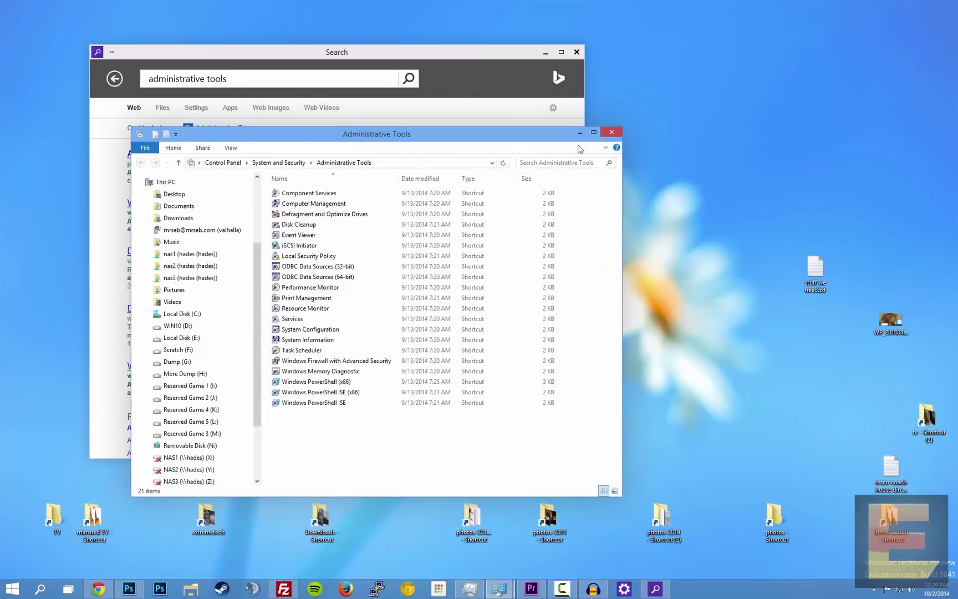
left_click(580, 133)
left_click(12, 589)
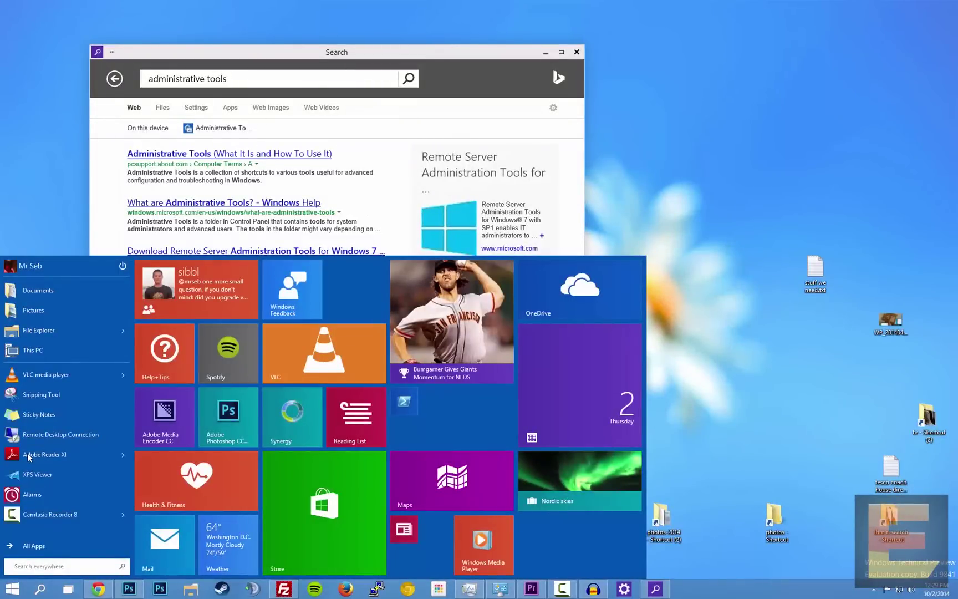
- Launch News, choose United Kingdom (English) content, and close the app
left_click(28, 454)
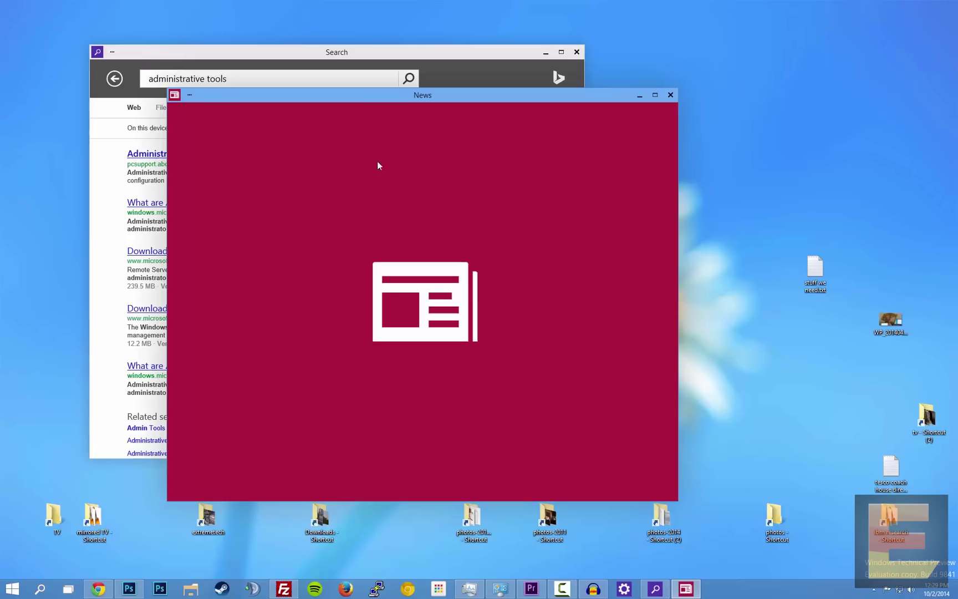
left_click_drag(574, 95, 461, 92)
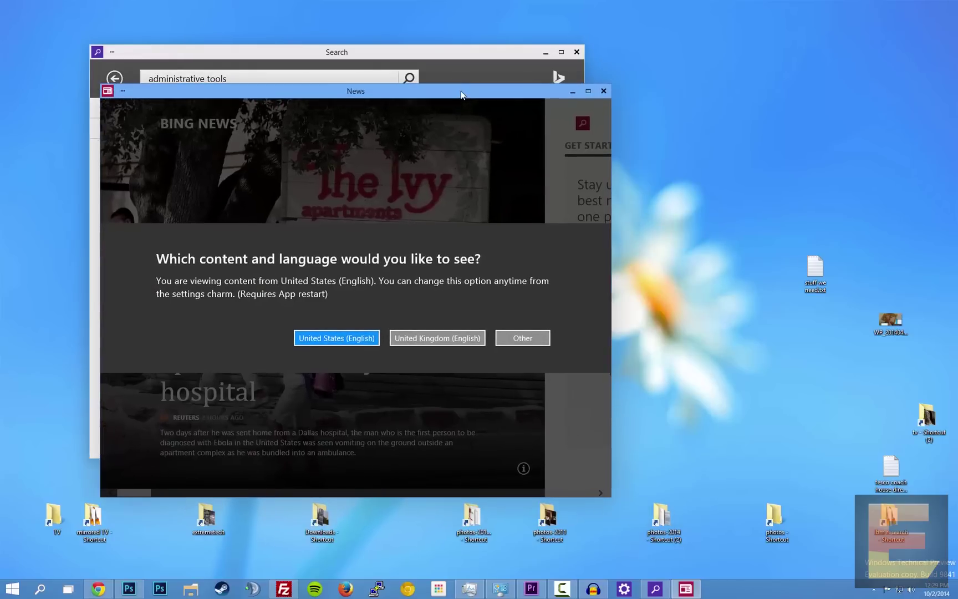
left_click(437, 339)
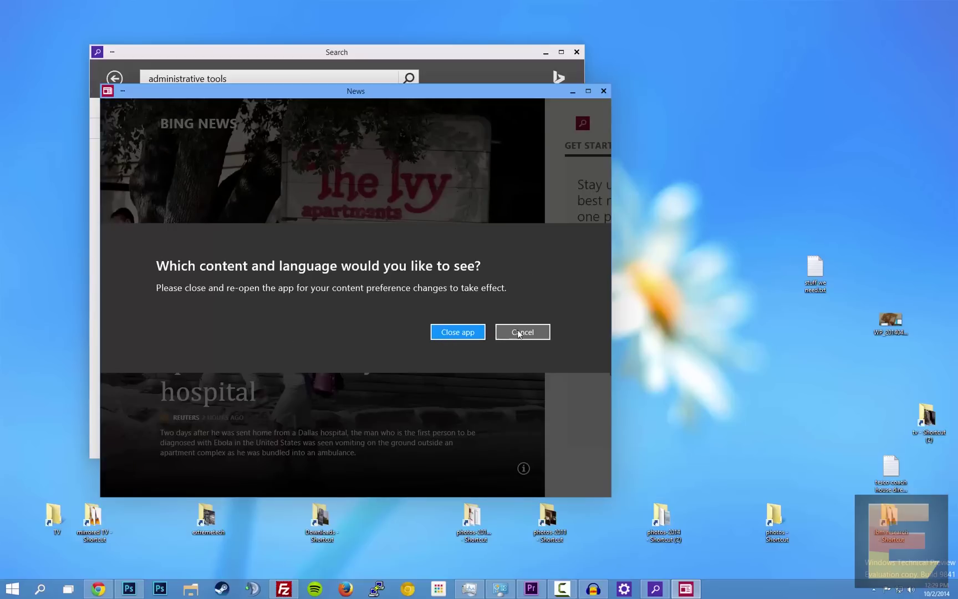
left_click(458, 332)
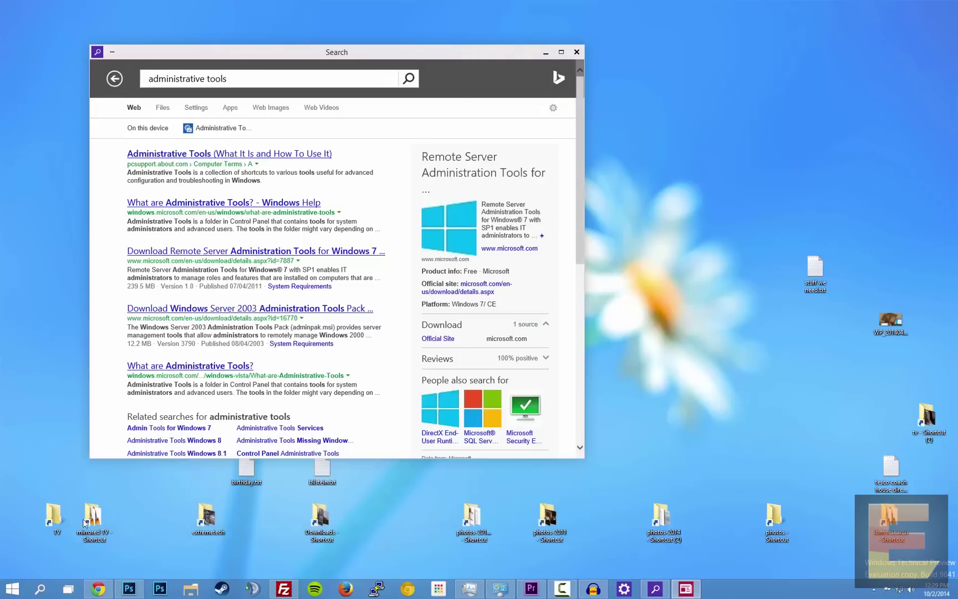
- In taskbar Properties' Navigation tab, toggle upper-right corner charms off and back on, applying each change
right_click(37, 586)
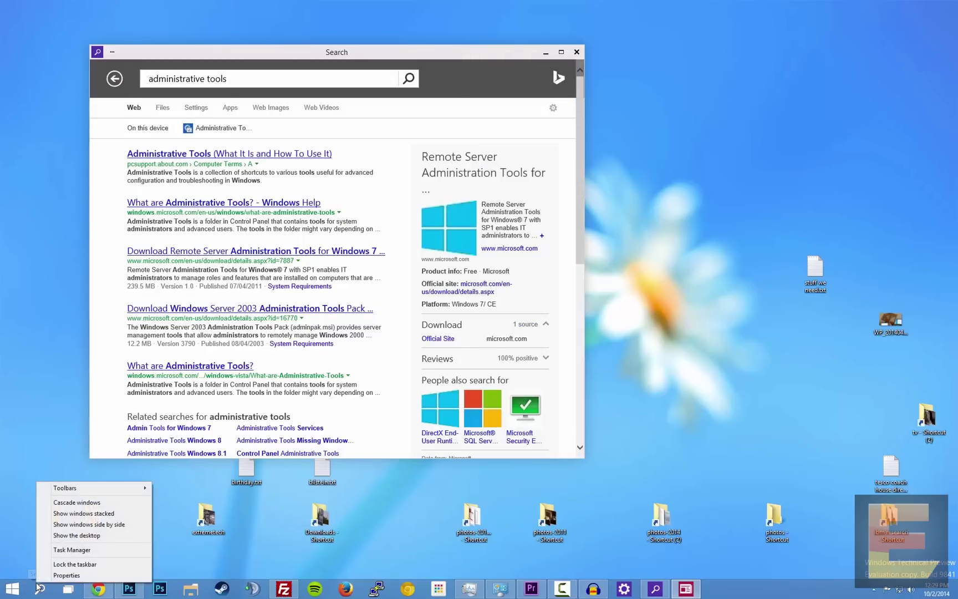
left_click(67, 575)
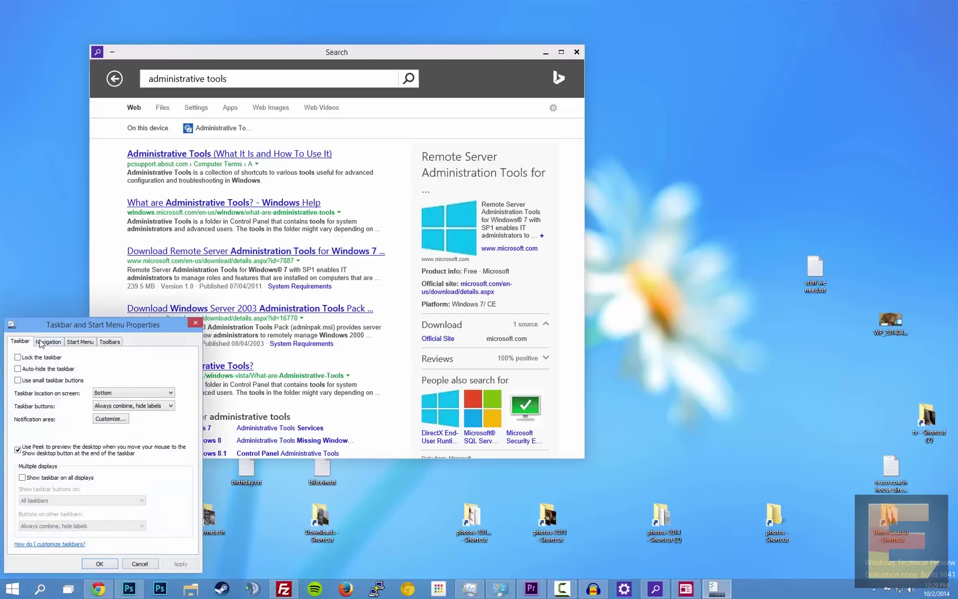
left_click(41, 343)
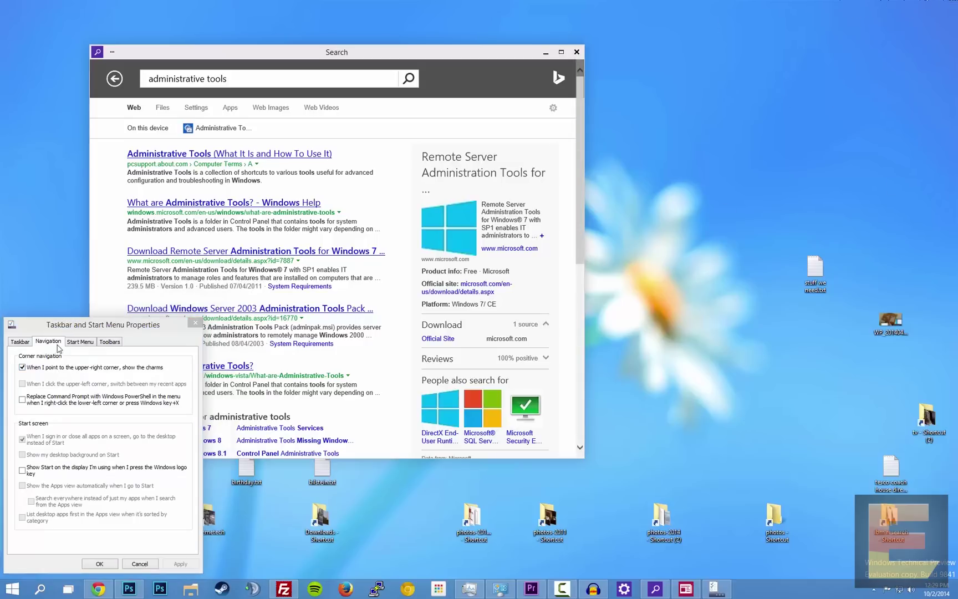
left_click(42, 368)
left_click(181, 564)
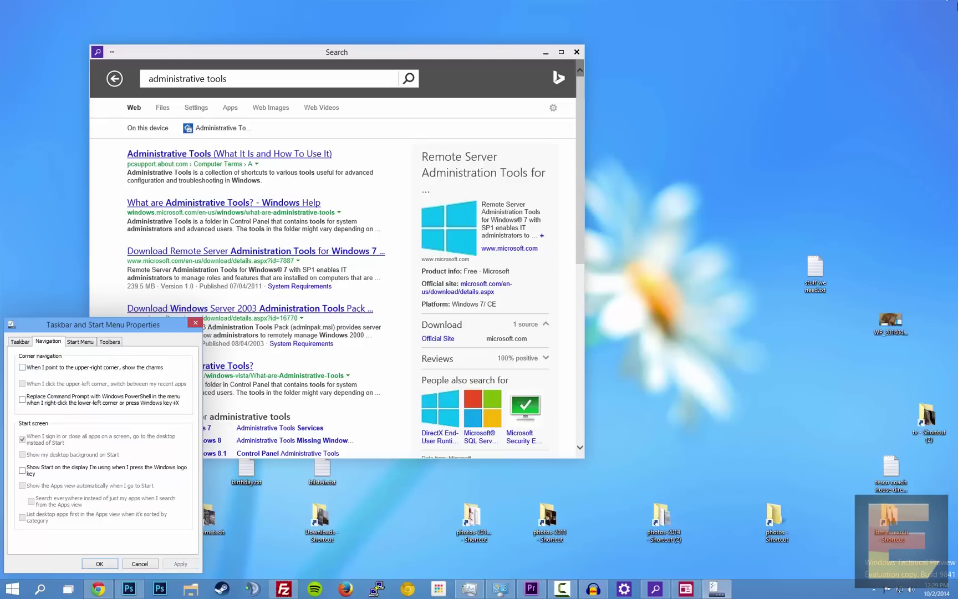
left_click(101, 370)
left_click(181, 564)
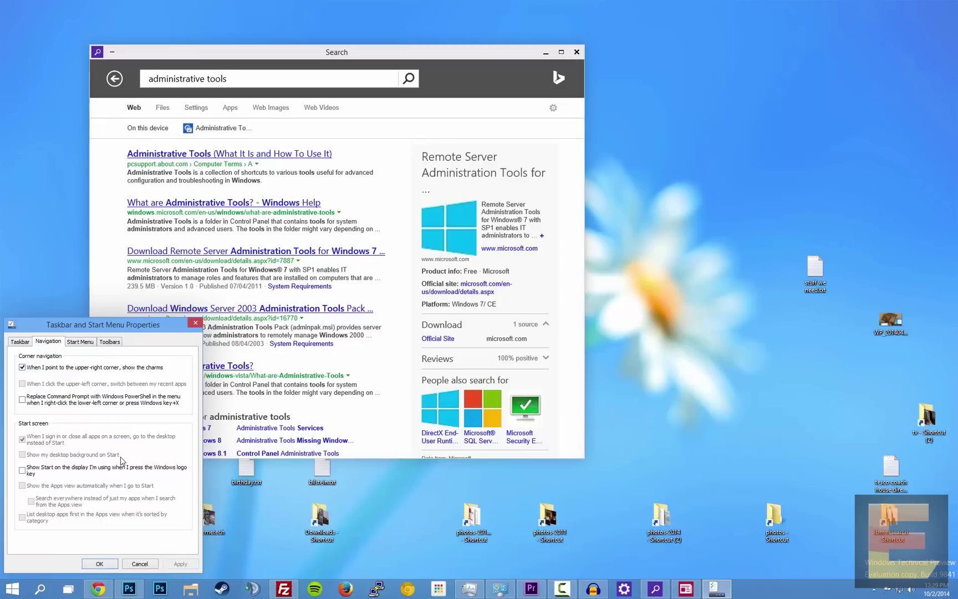
- Browse the Start Menu and Toolbars tabs, ending on Start Menu
left_click(80, 342)
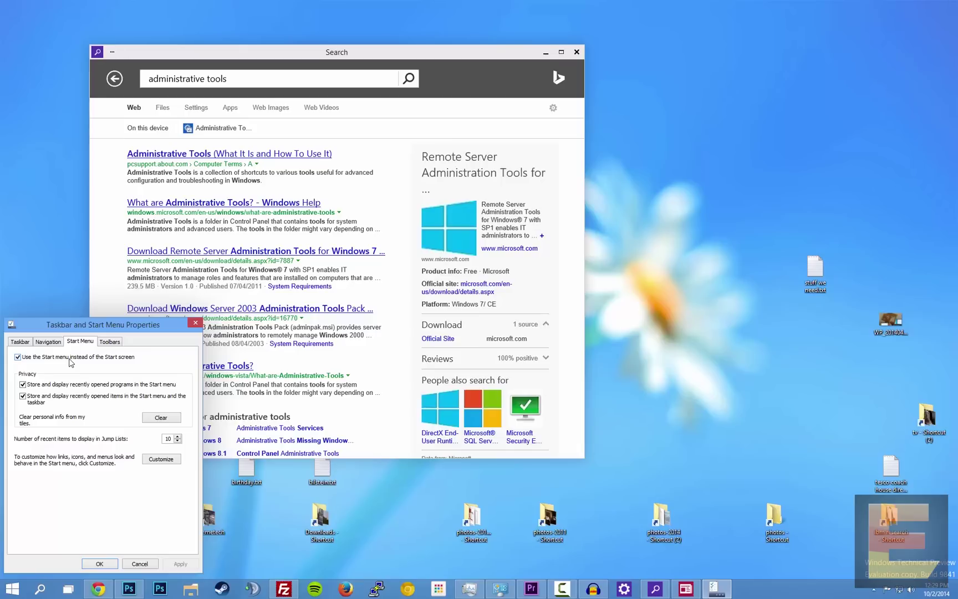
left_click(121, 341)
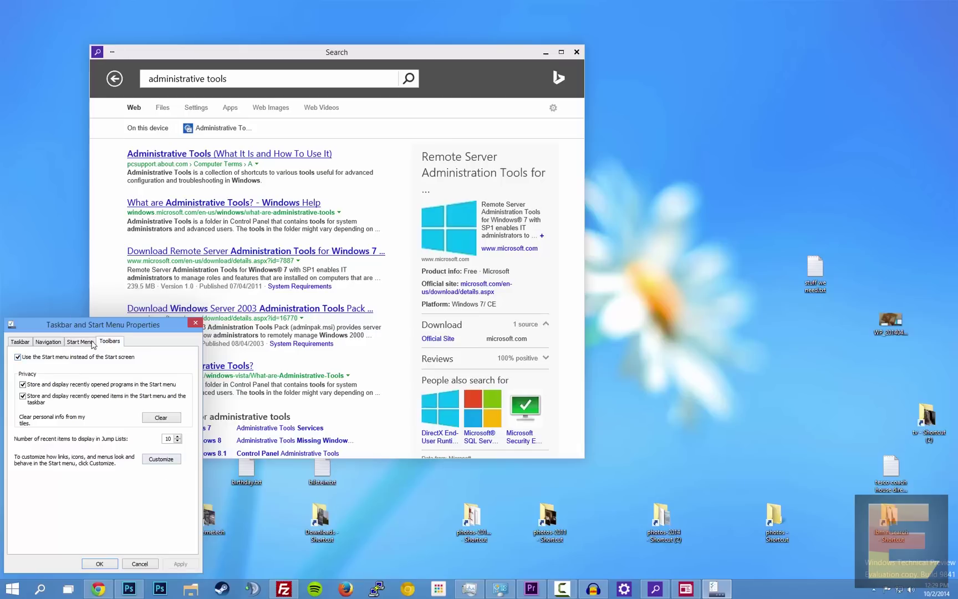
left_click(93, 343)
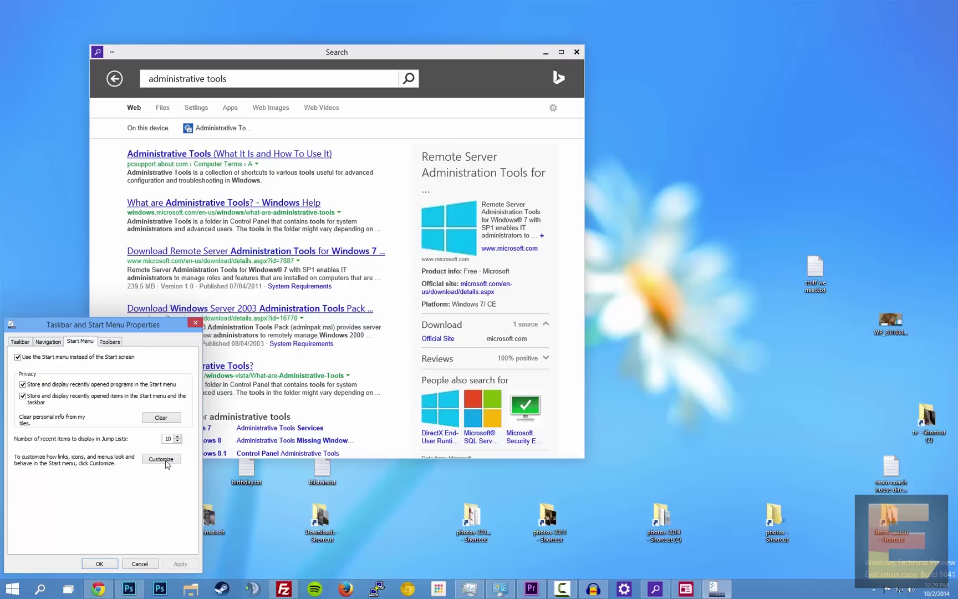
- Tick Control Panel and Devices in the Customize Start Menu list and confirm with OK
left_click(161, 459)
scroll(74, 429, "down", 1)
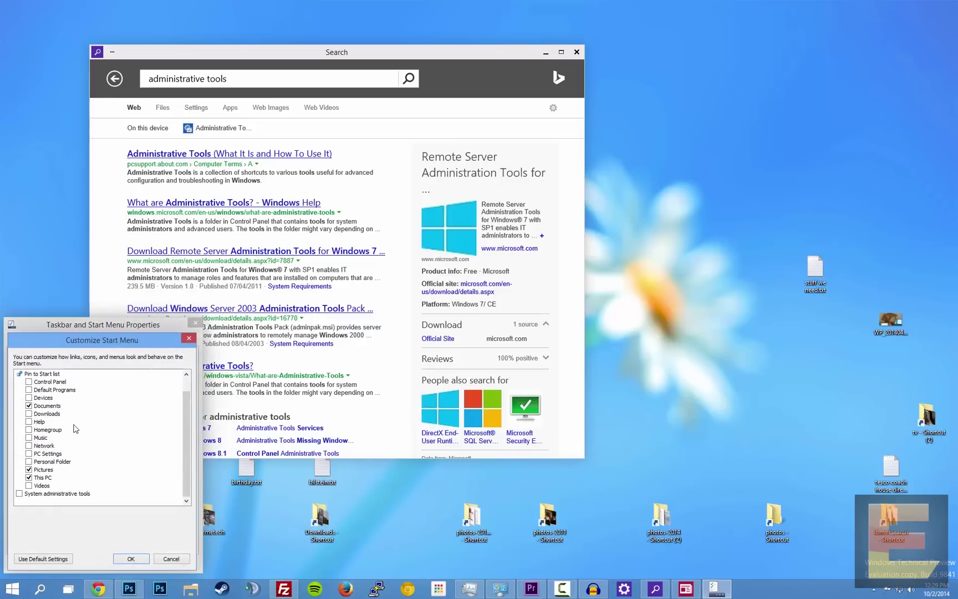
scroll(75, 428, "up", 1)
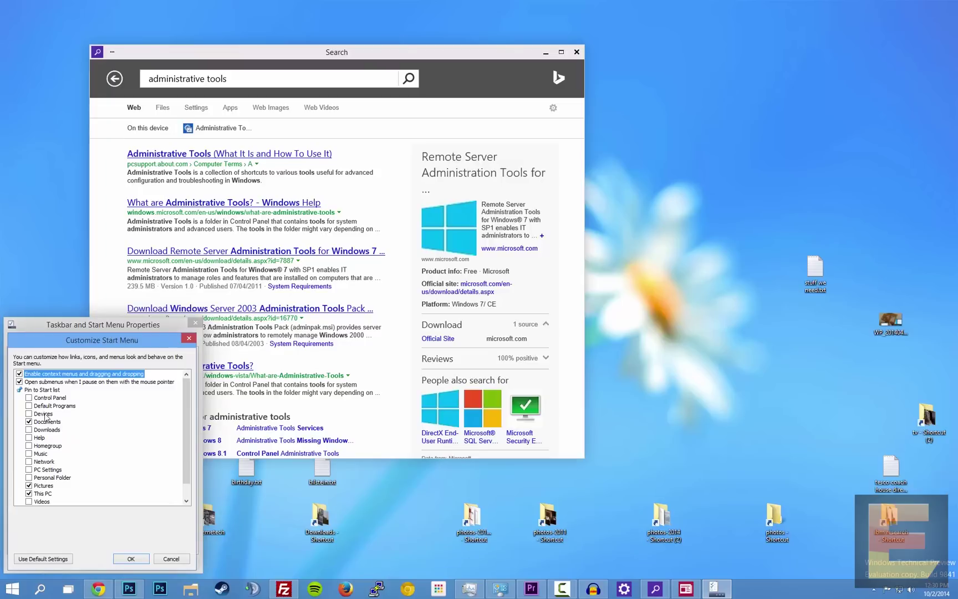
left_click(29, 398)
scroll(34, 416, "down", 1)
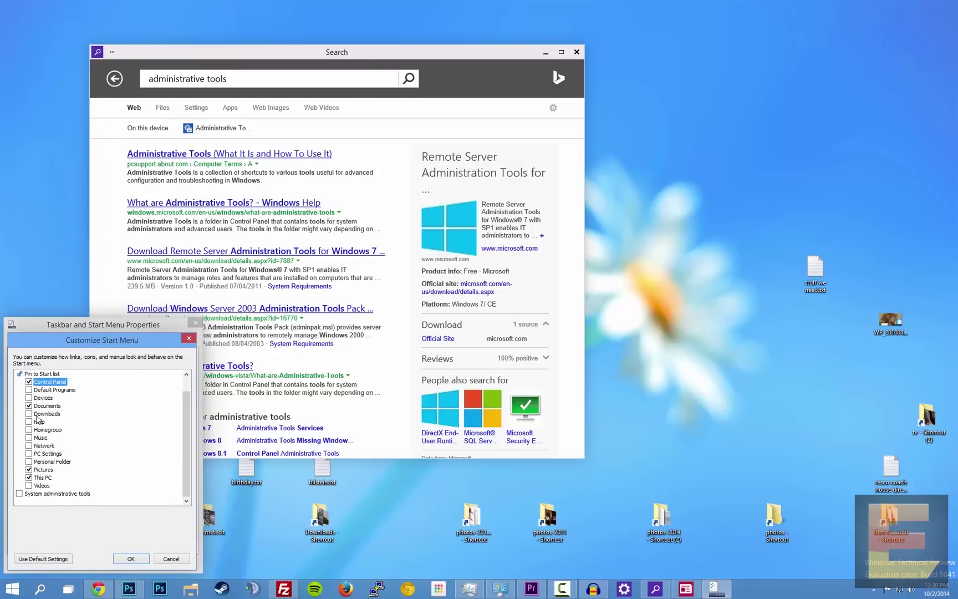
left_click(29, 397)
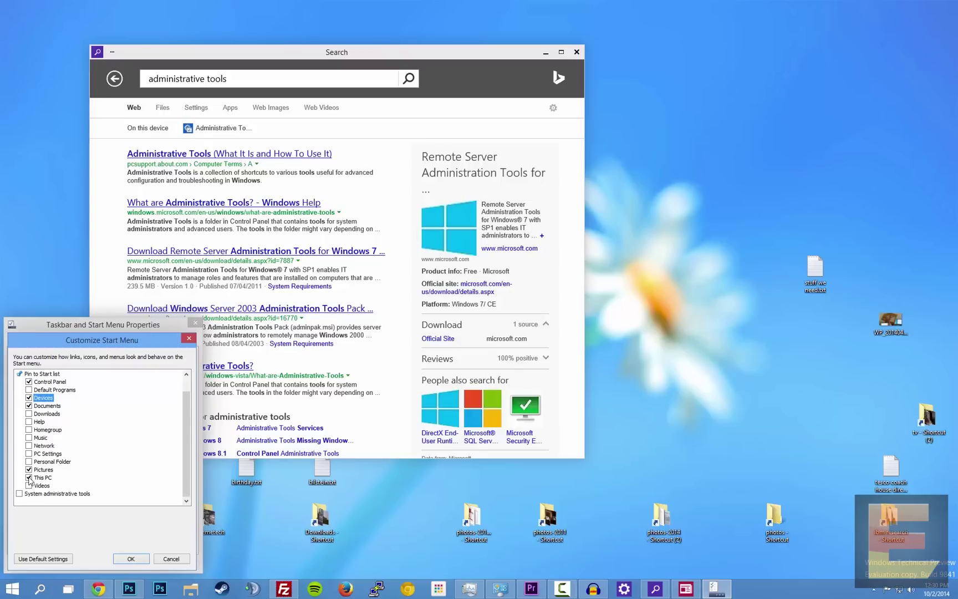
left_click(131, 559)
- Close Properties with OK, then view This PC's system properties and close the System window
left_click(110, 567)
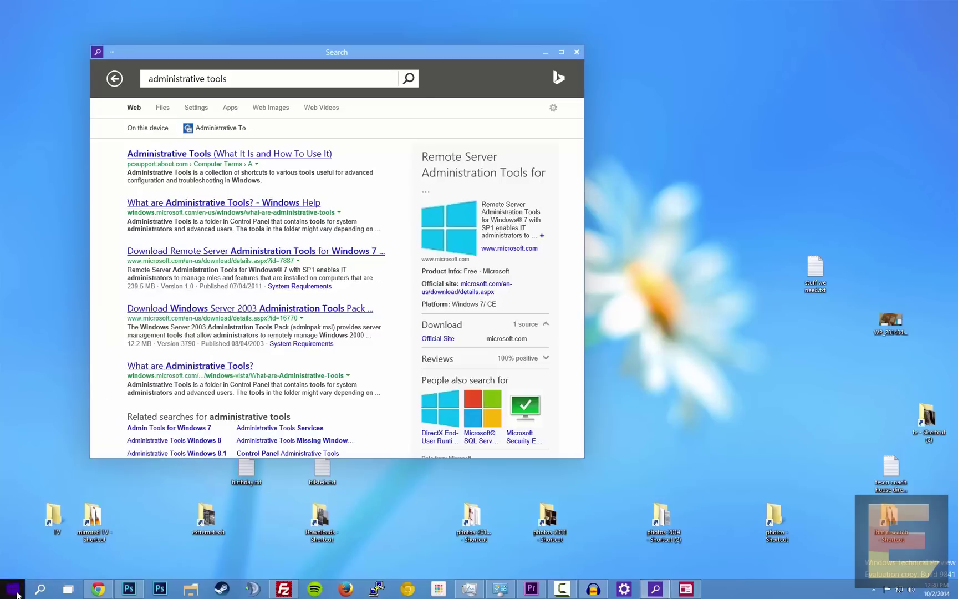
left_click(12, 589)
mouse_move(55, 380)
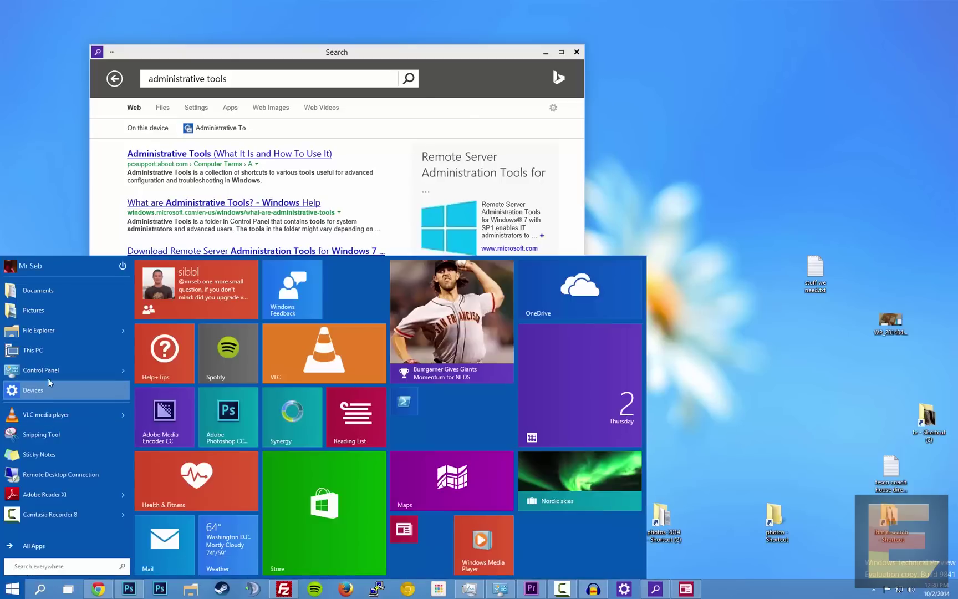
right_click(57, 359)
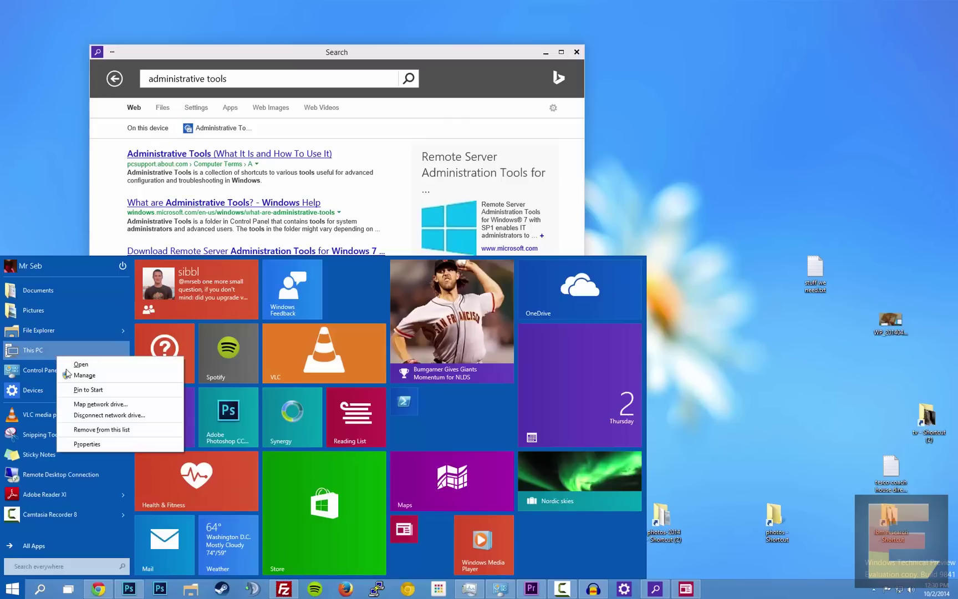
left_click(87, 444)
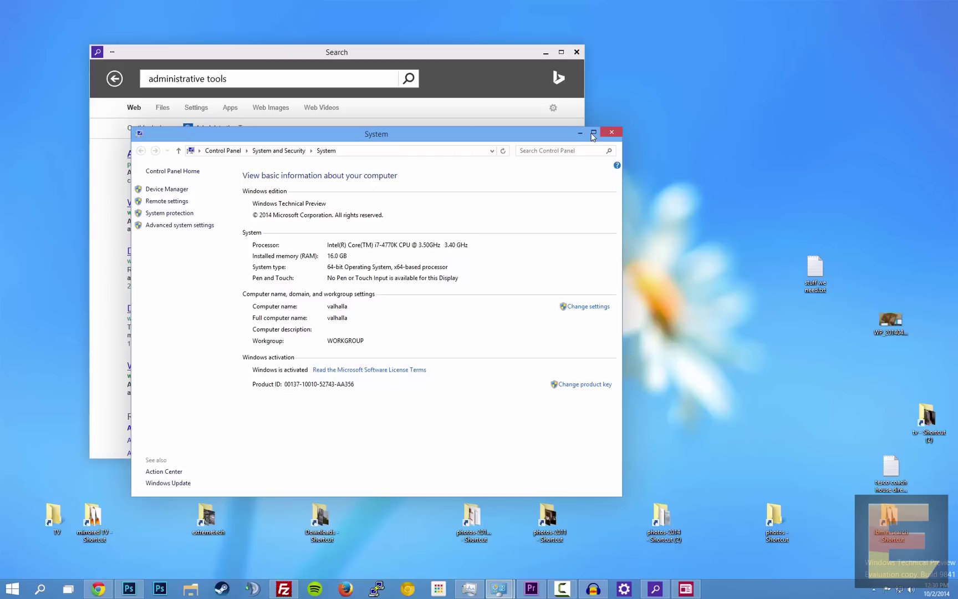
left_click(611, 132)
- Open the Devices settings page from Start, then close PC settings and the Search window
key("super")
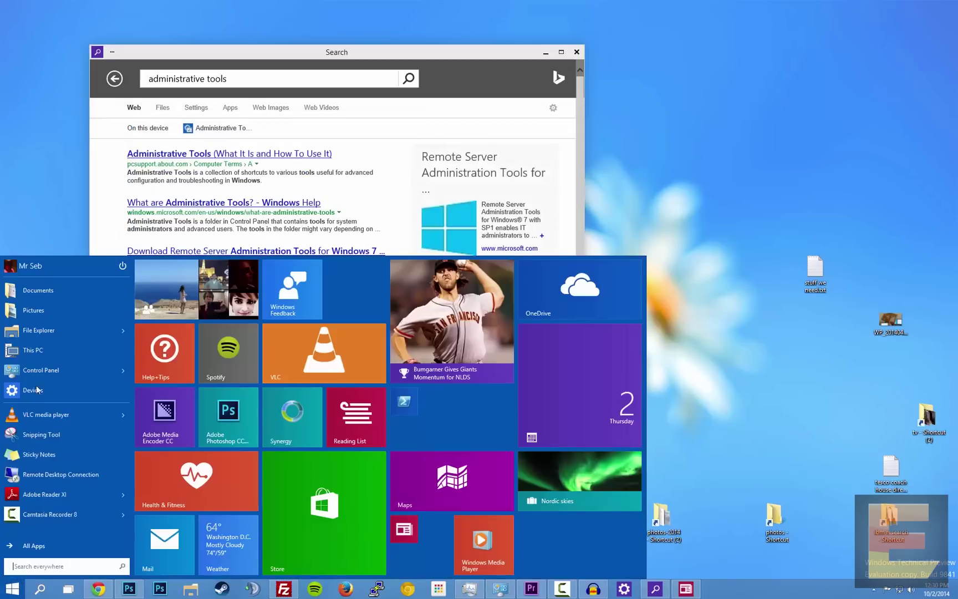
left_click(36, 389)
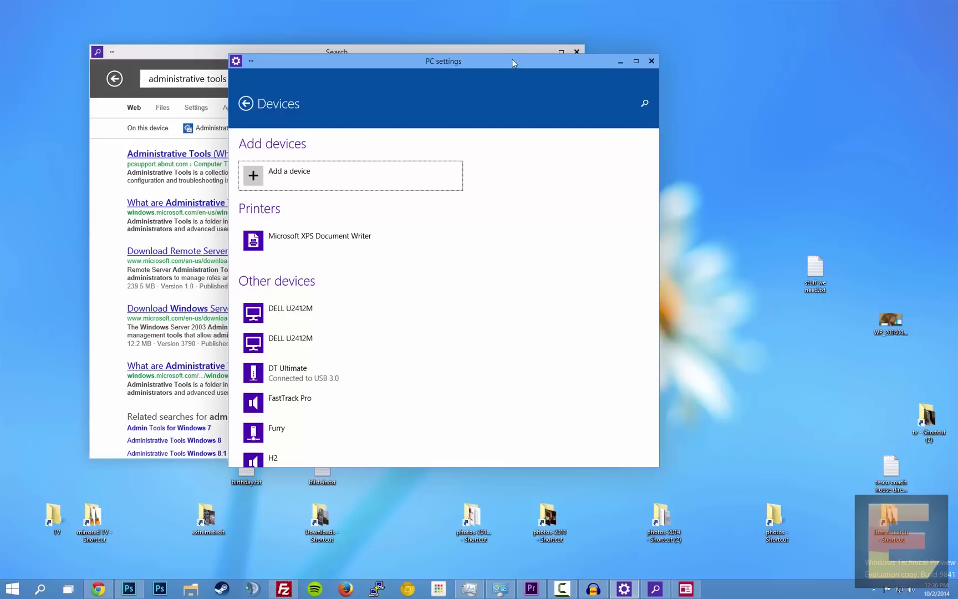
left_click(652, 61)
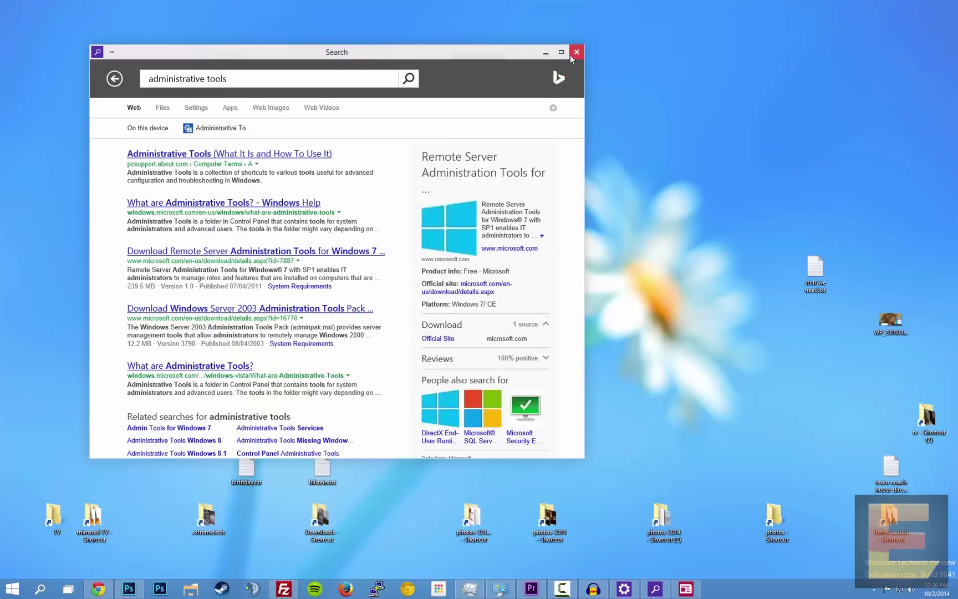
left_click(569, 51)
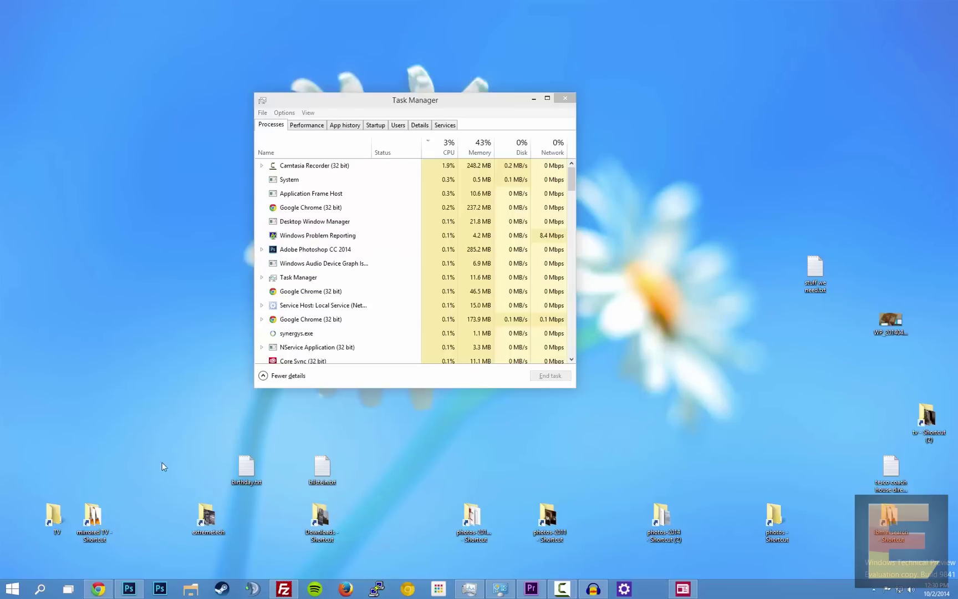
- Toggle the All apps list, then pin Personalization to Control Panel's jump list
left_click(15, 588)
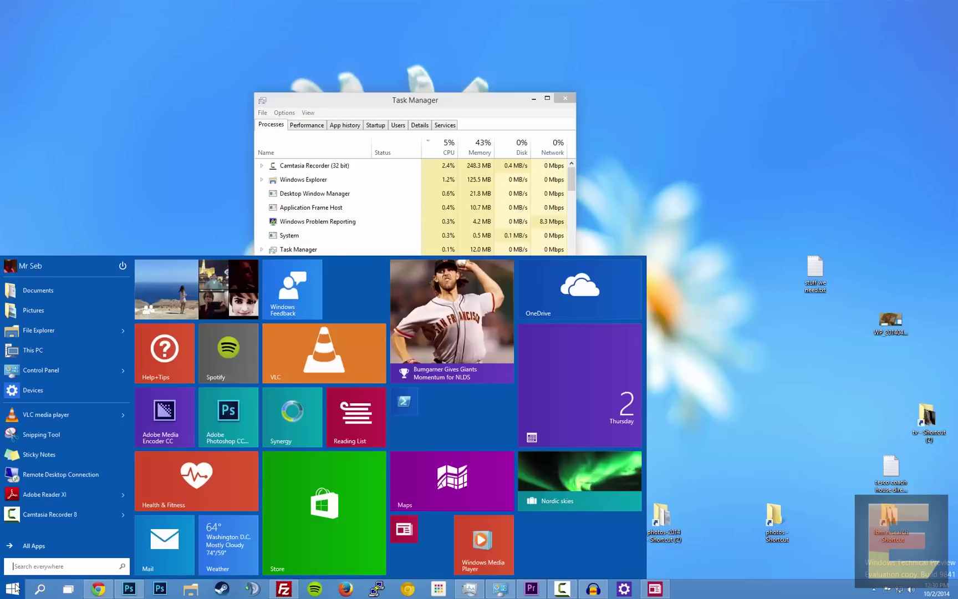
left_click(44, 547)
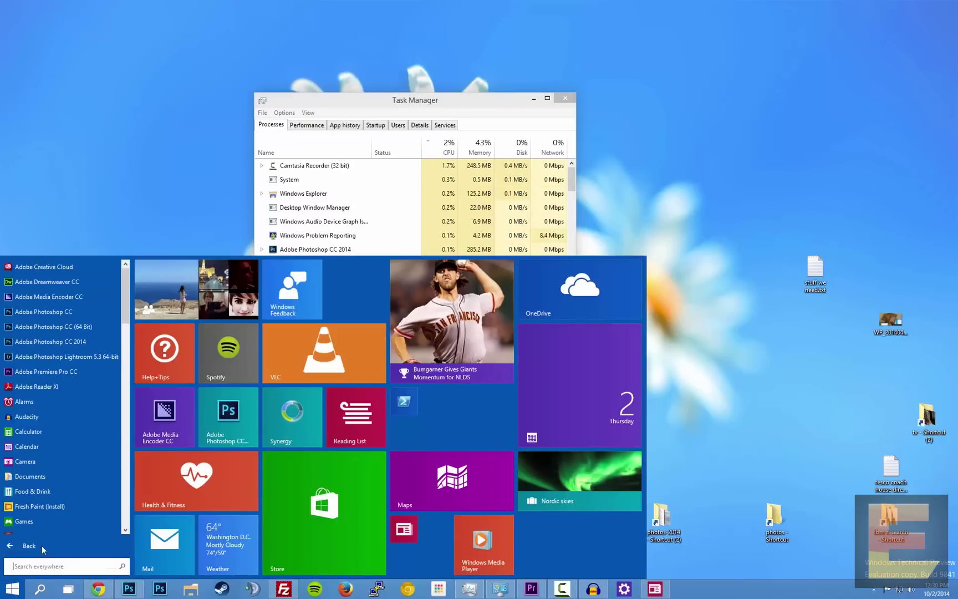
left_click(33, 549)
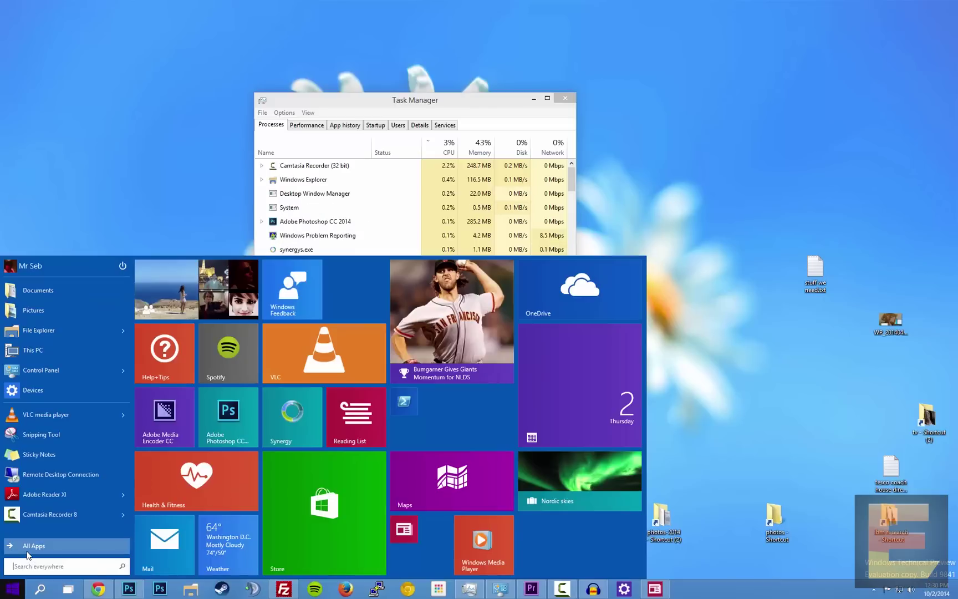
left_click(28, 551)
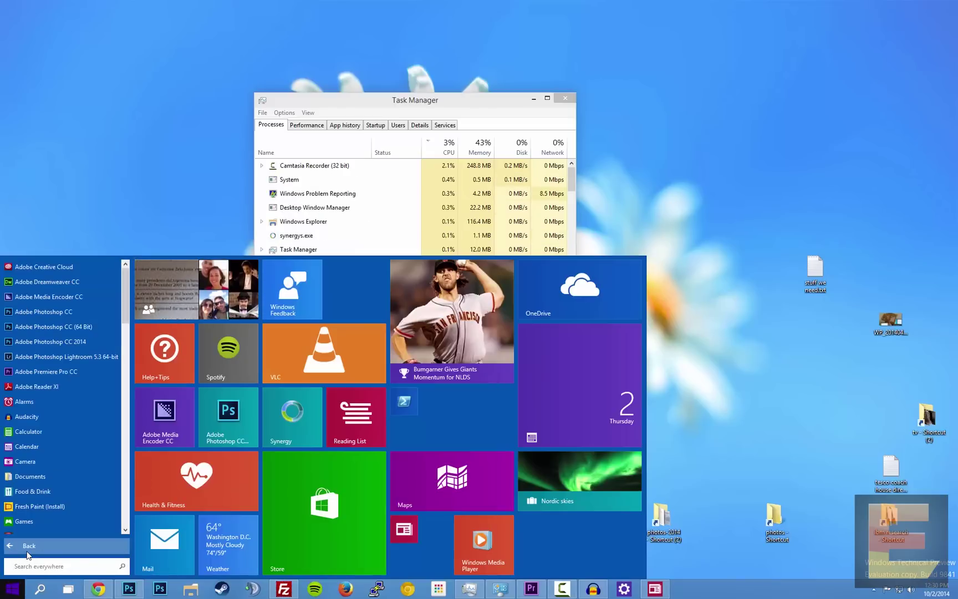
left_click(28, 549)
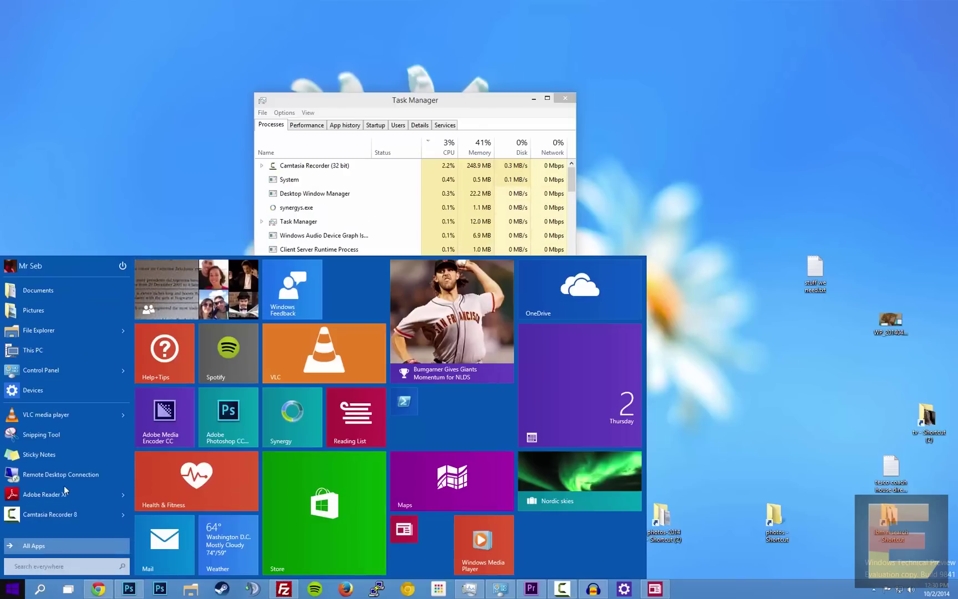
mouse_move(86, 379)
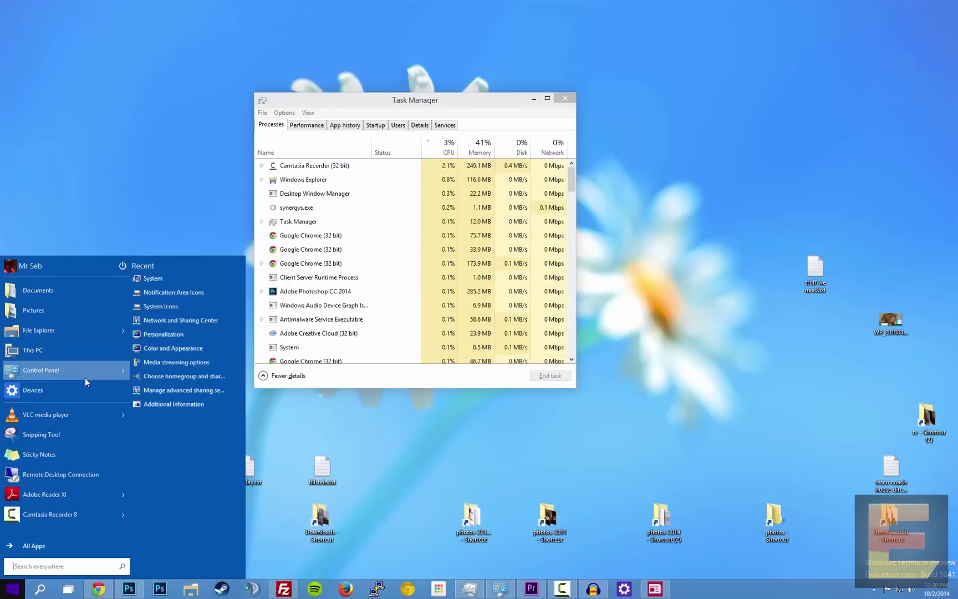
right_click(167, 333)
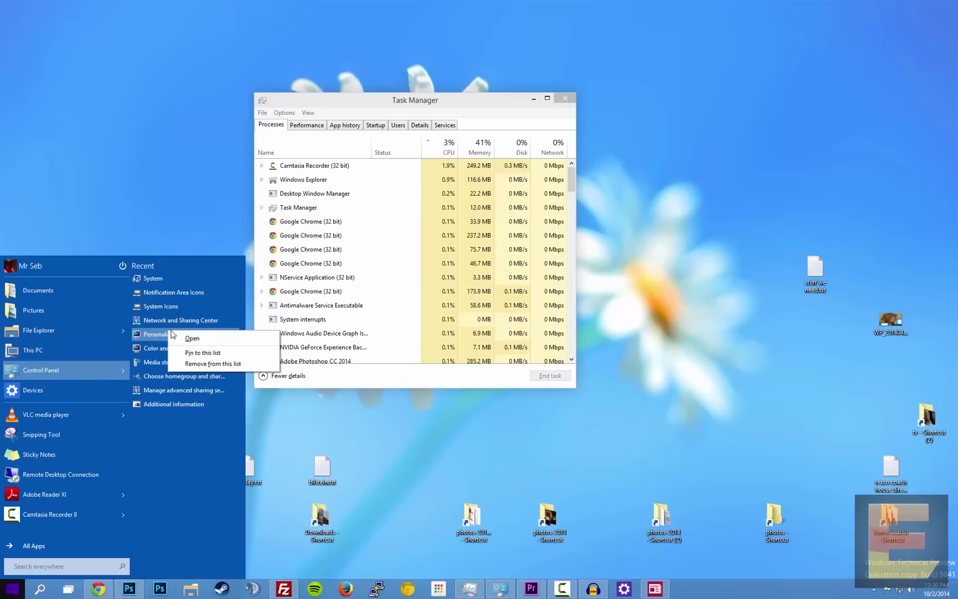
left_click(191, 353)
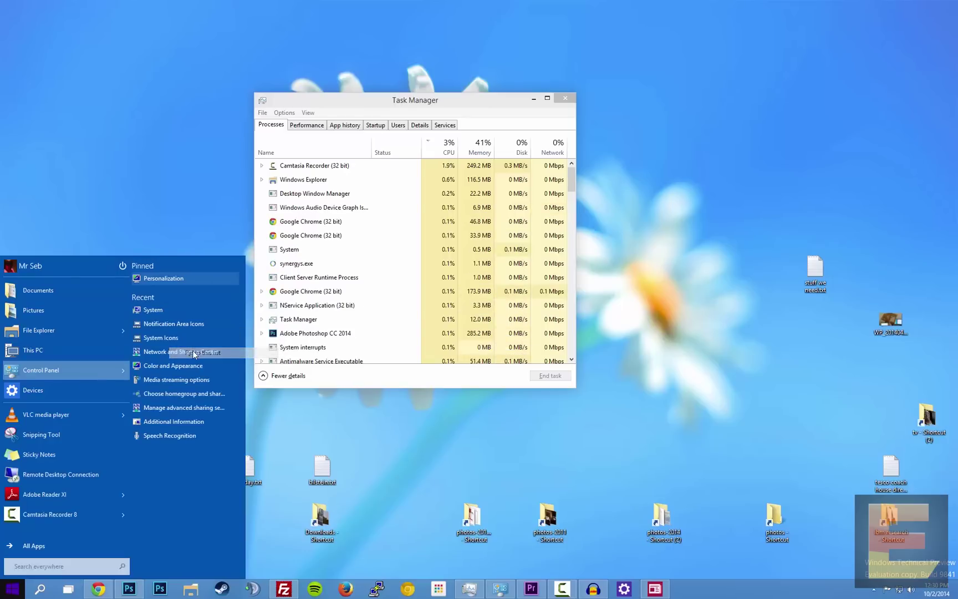
- Pin This PC to Start as a tile
right_click(50, 356)
left_click(86, 389)
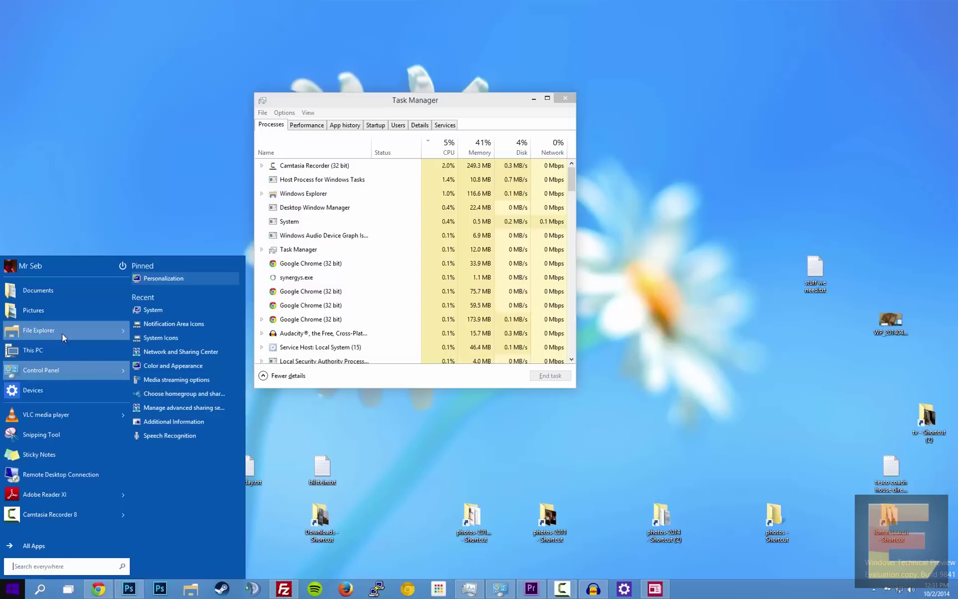
right_click(65, 349)
left_click(104, 384)
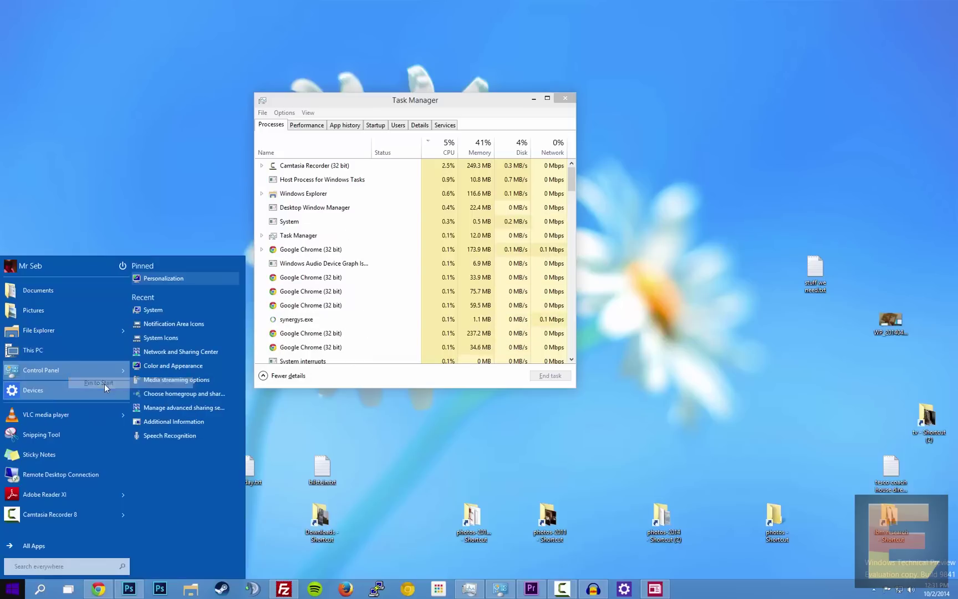
- Pin VLC media player as a tile, unpin it, and pin VLC to the Start list
right_click(66, 437)
right_click(56, 417)
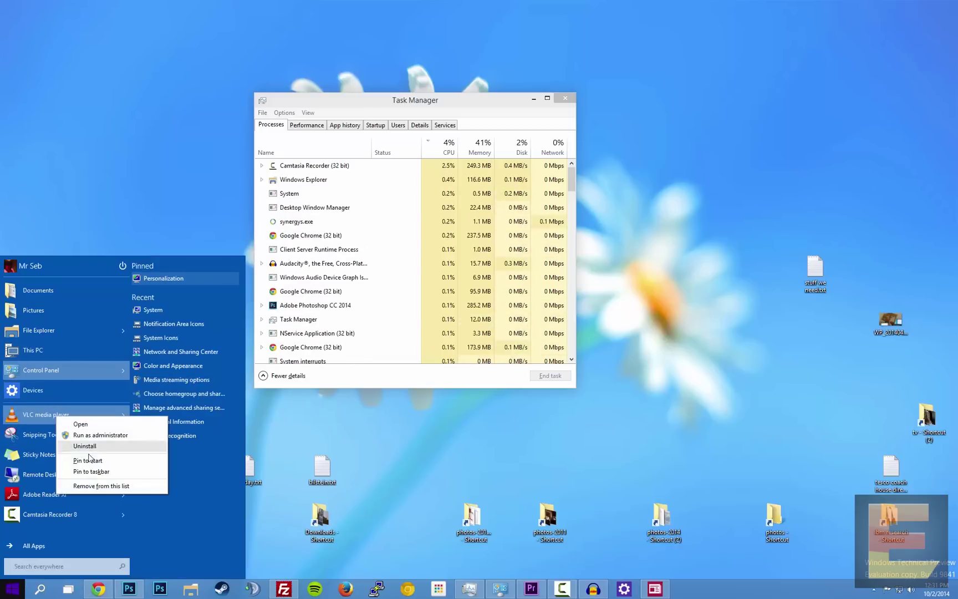
left_click(94, 459)
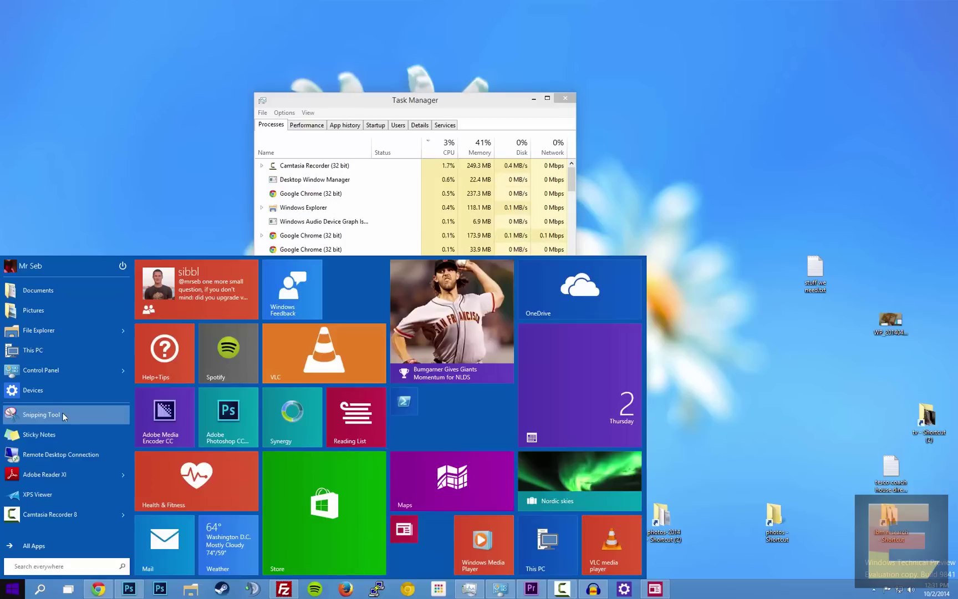
right_click(613, 541)
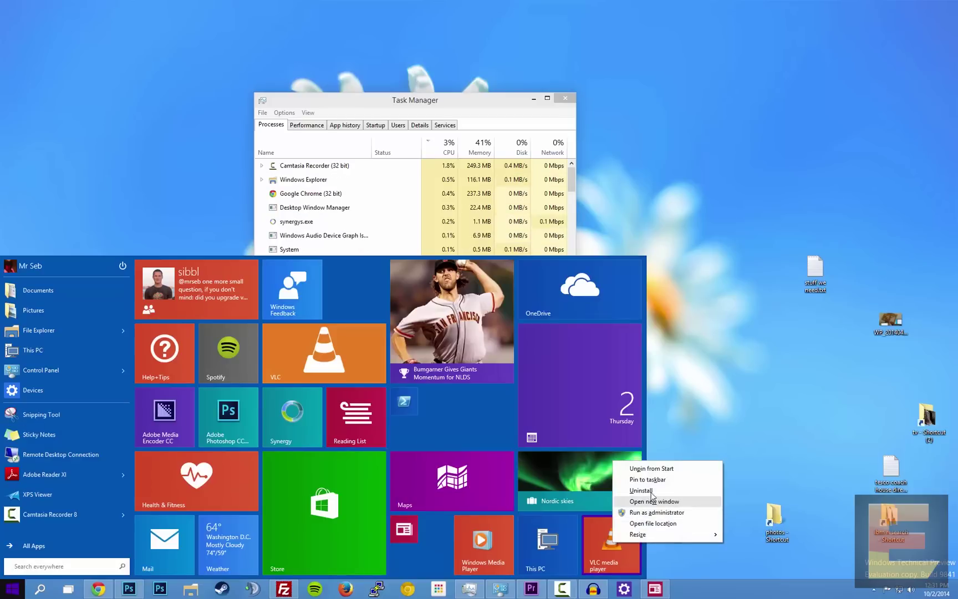
left_click(652, 469)
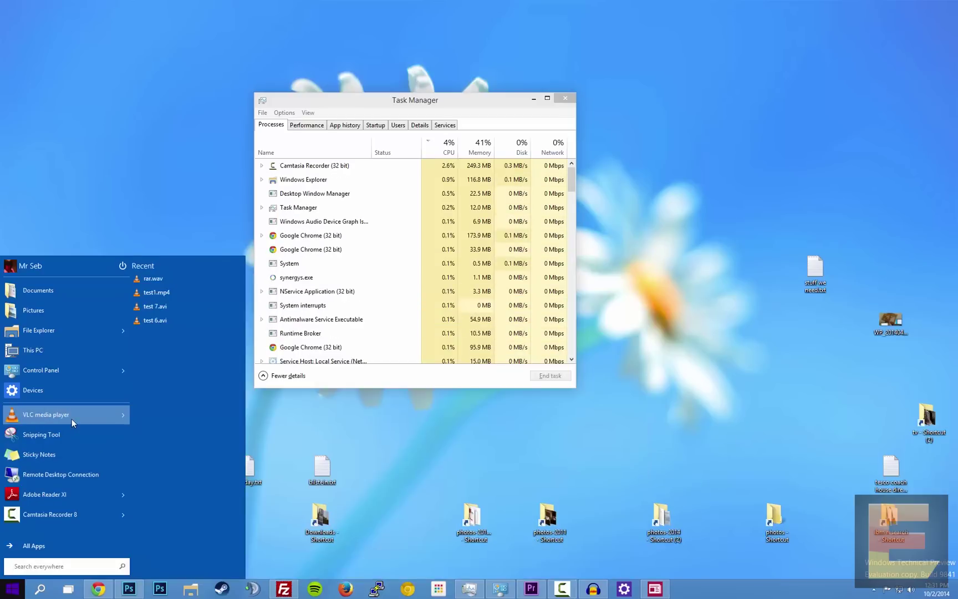
right_click(72, 419)
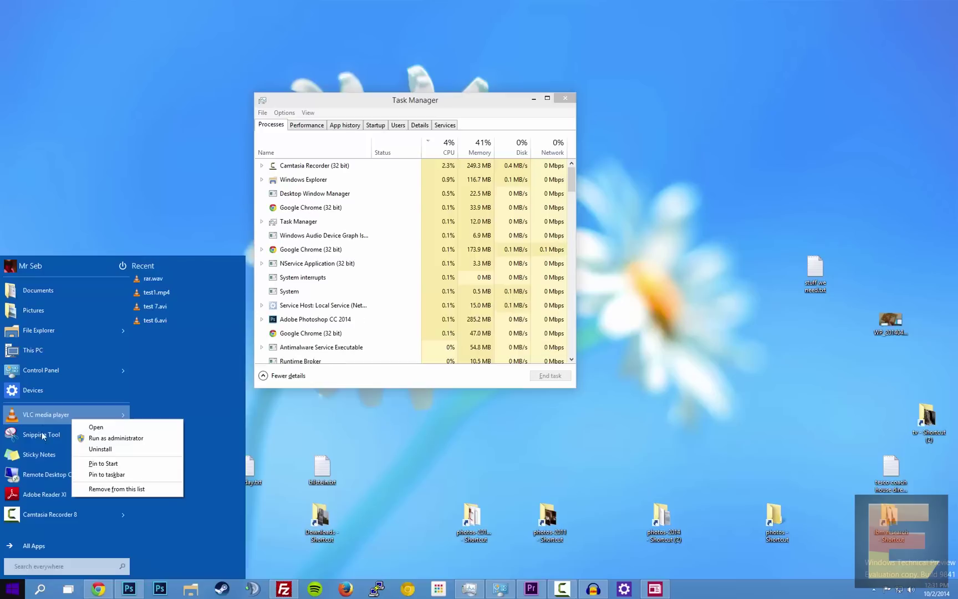
left_click(103, 463)
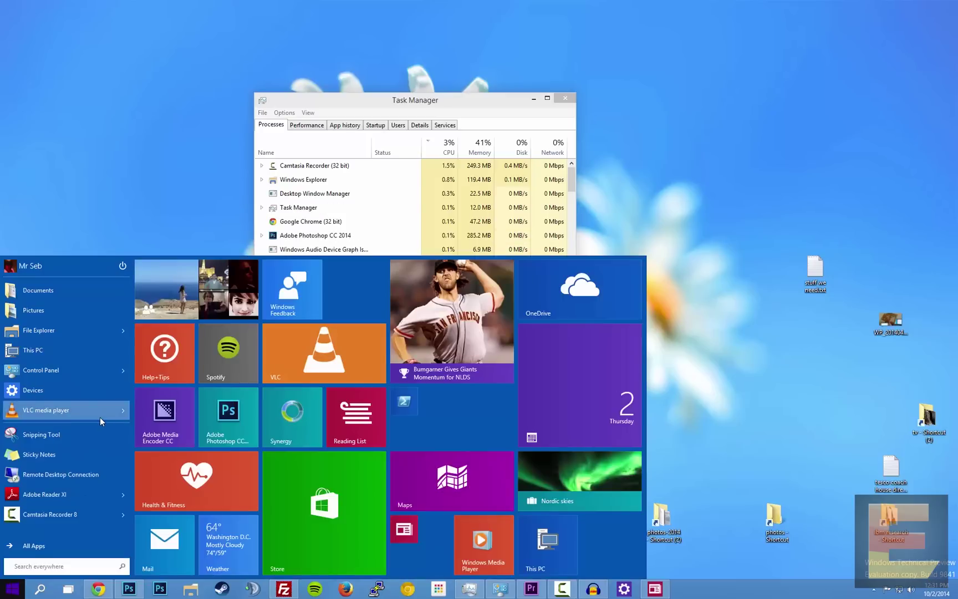
mouse_move(101, 416)
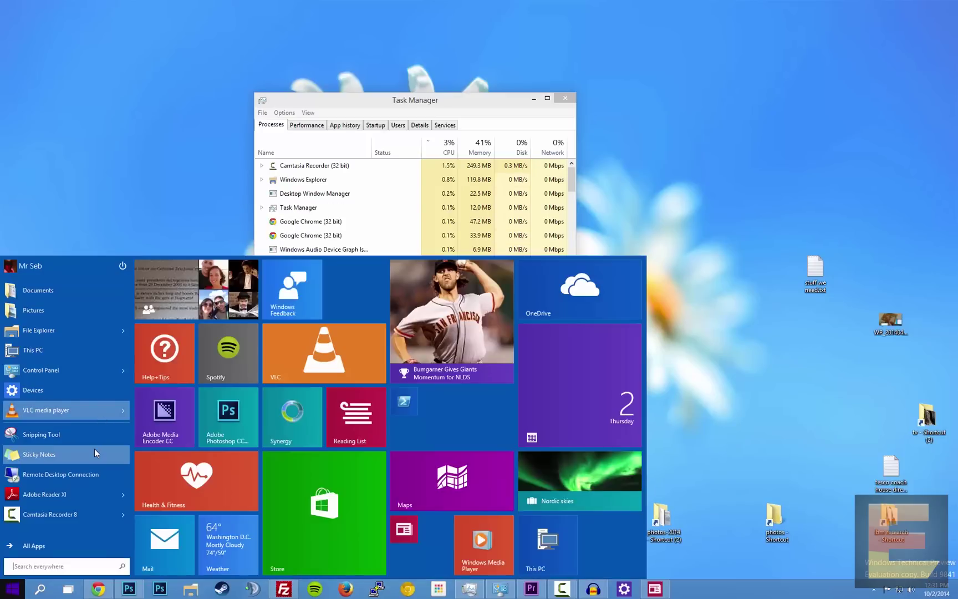
left_click(49, 545)
left_click(49, 545)
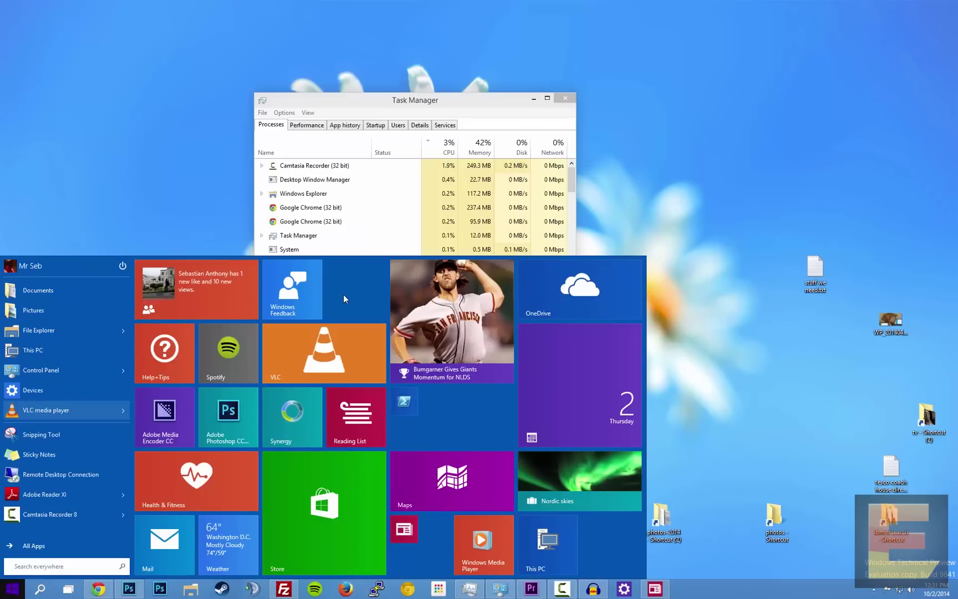
- Cancel the Calendar uninstall prompt, then unpin the Calendar tile from Start
left_click_drag(696, 164, 697, 164)
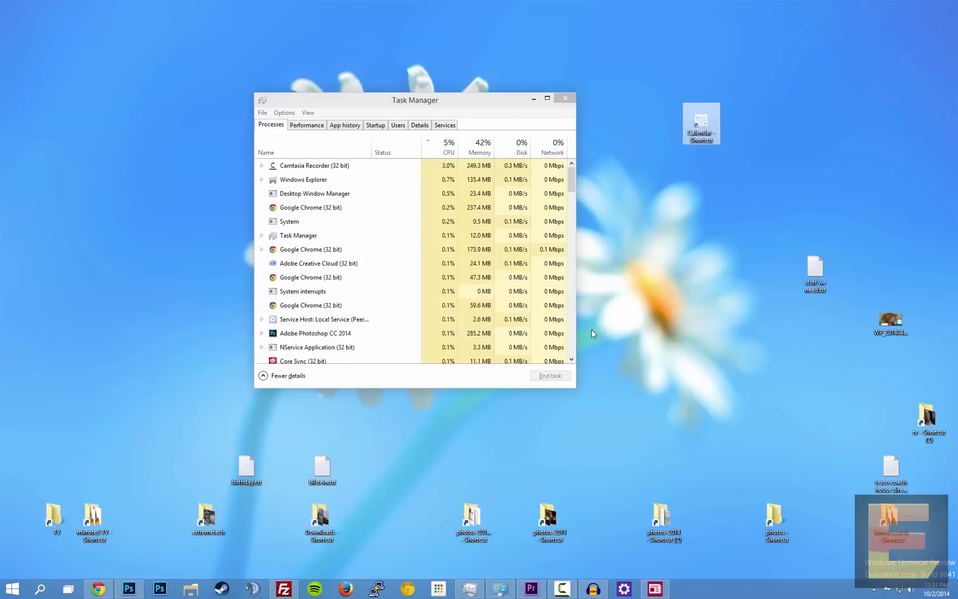
left_click(12, 588)
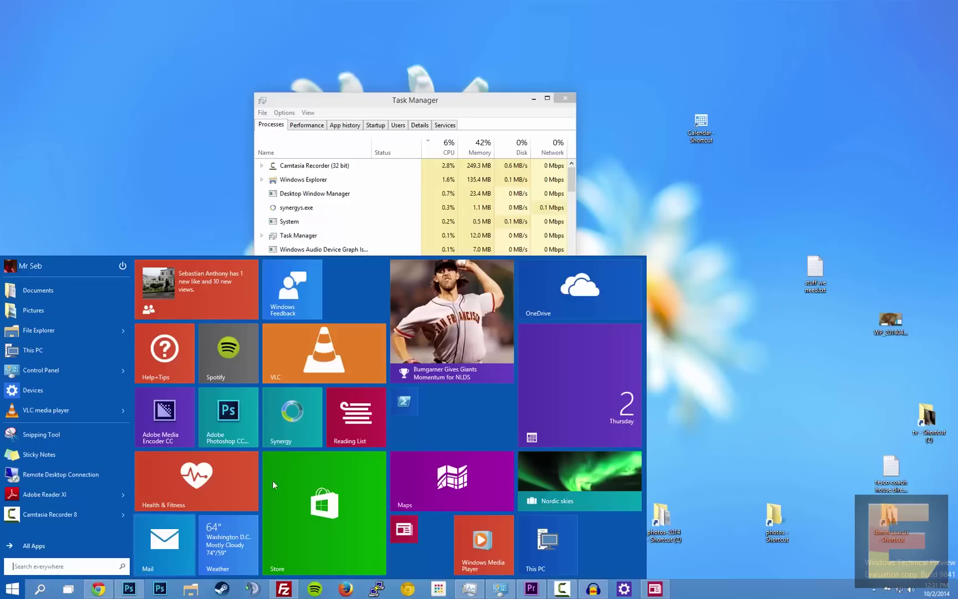
right_click(562, 390)
left_click(632, 419)
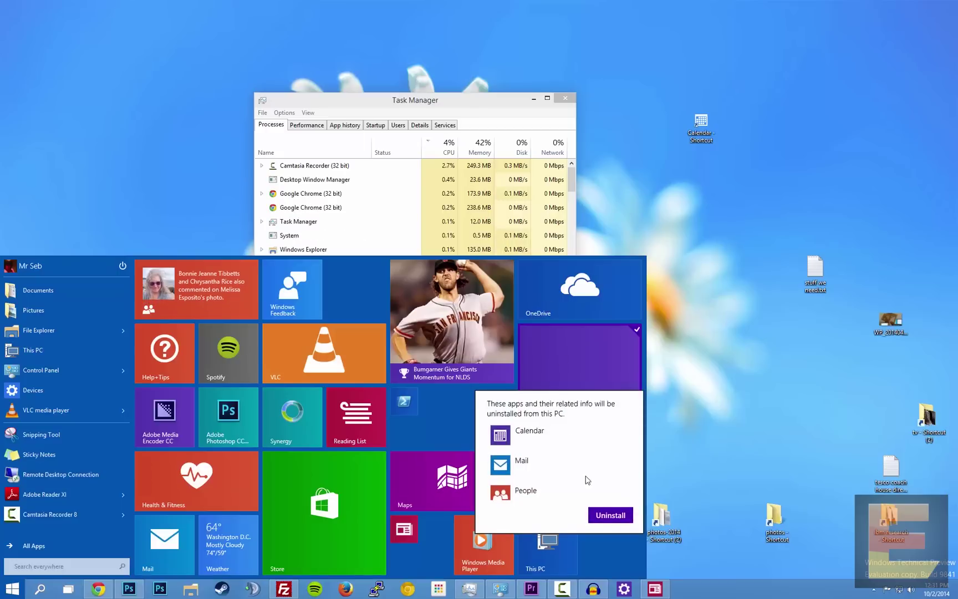
left_click(564, 367)
right_click(565, 367)
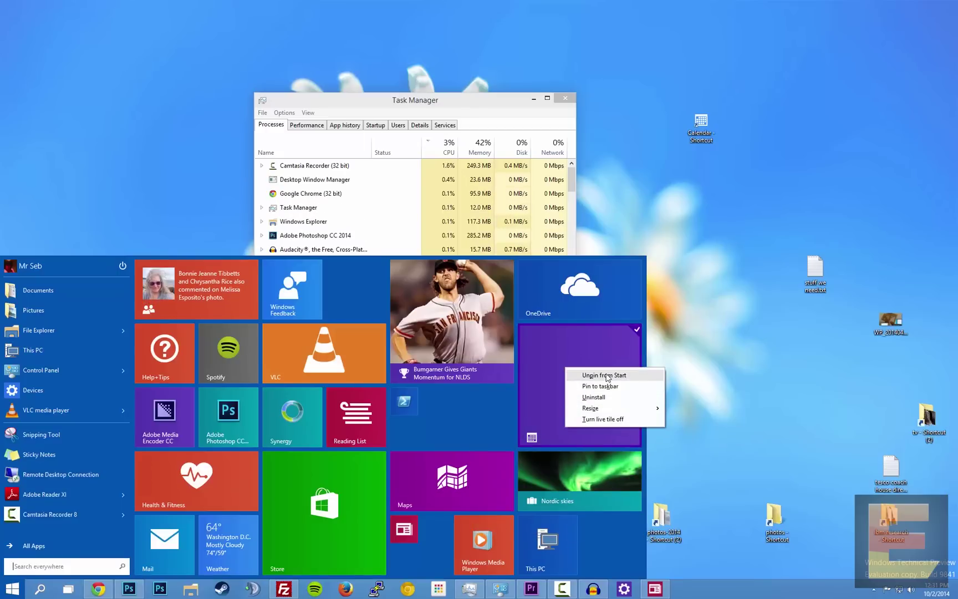
left_click(604, 375)
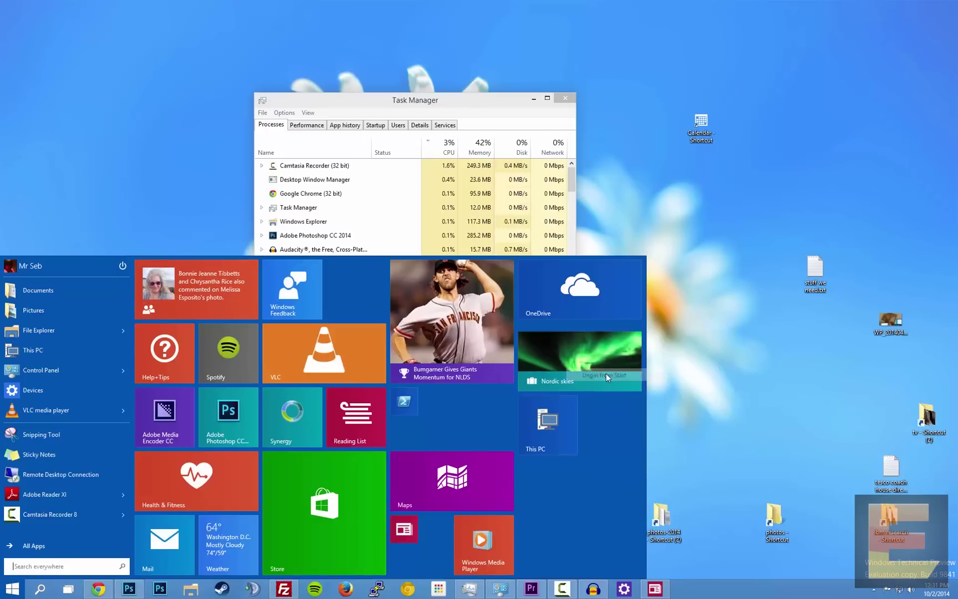
- Toggle the Start menu between the All apps list and the main list
left_click(36, 547)
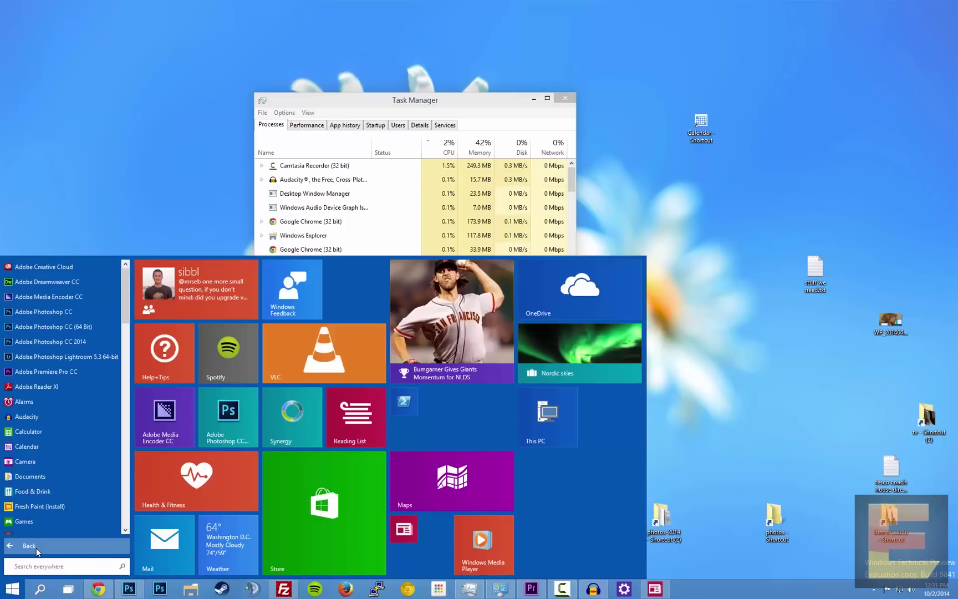
left_click(36, 548)
left_click(35, 547)
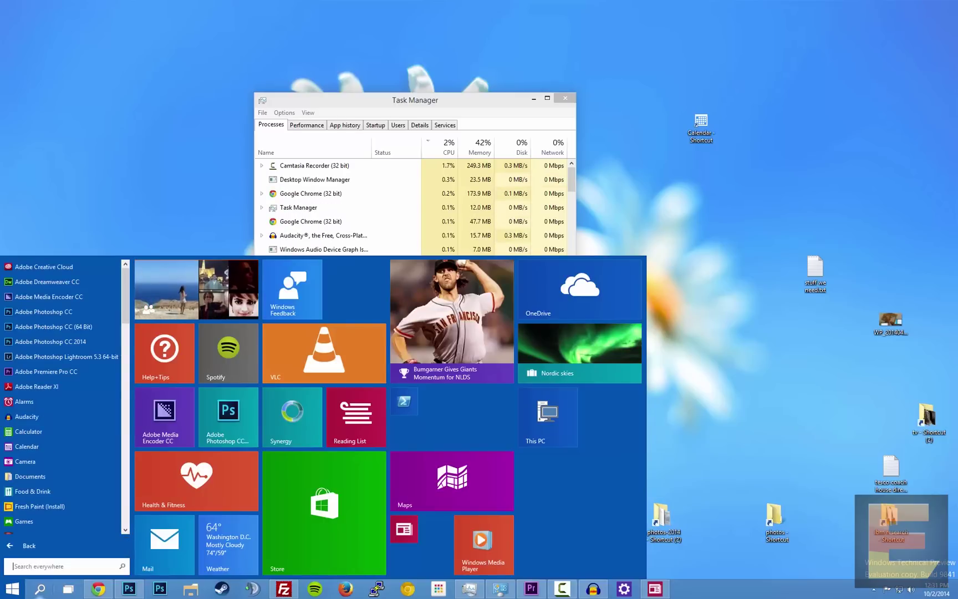
- Uncheck 'Use the Start menu instead of the Start screen', apply, and sign out
right_click(50, 595)
left_click(69, 591)
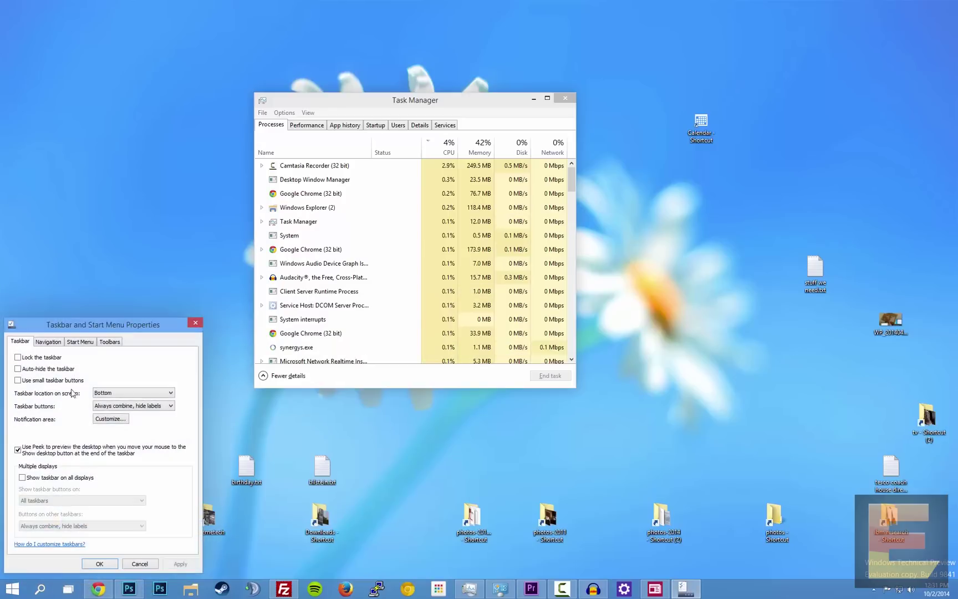
left_click(80, 341)
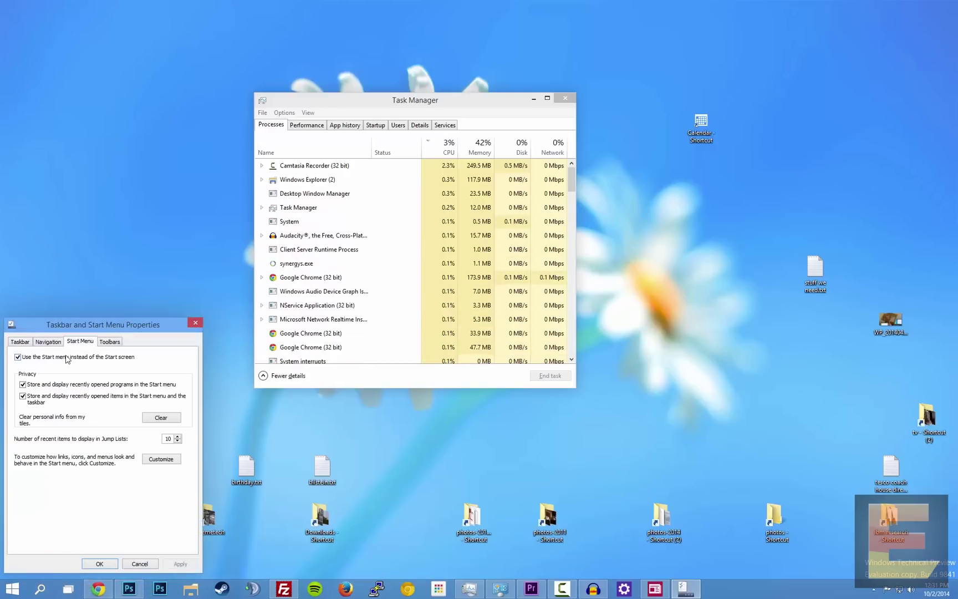
left_click(67, 357)
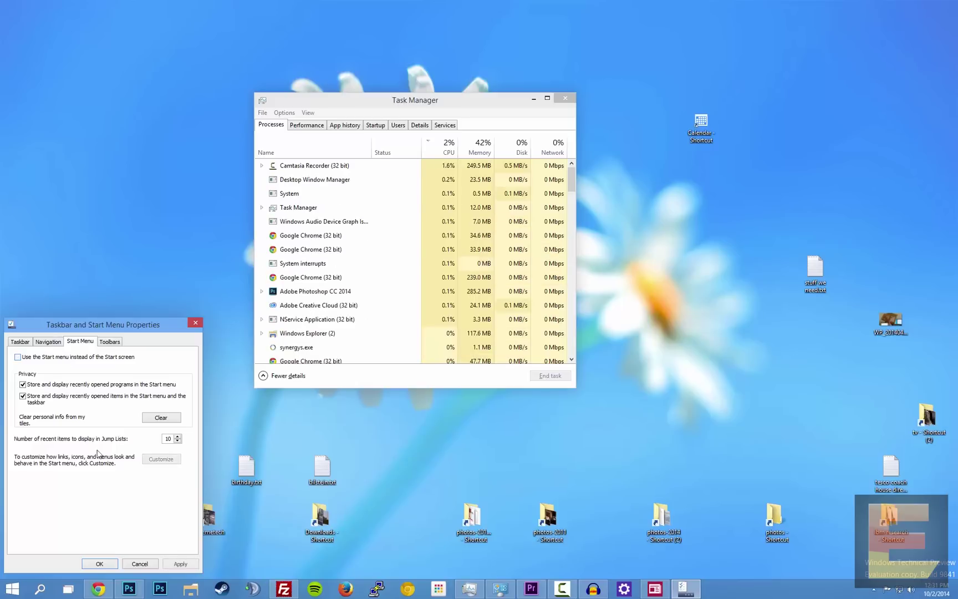
left_click(180, 563)
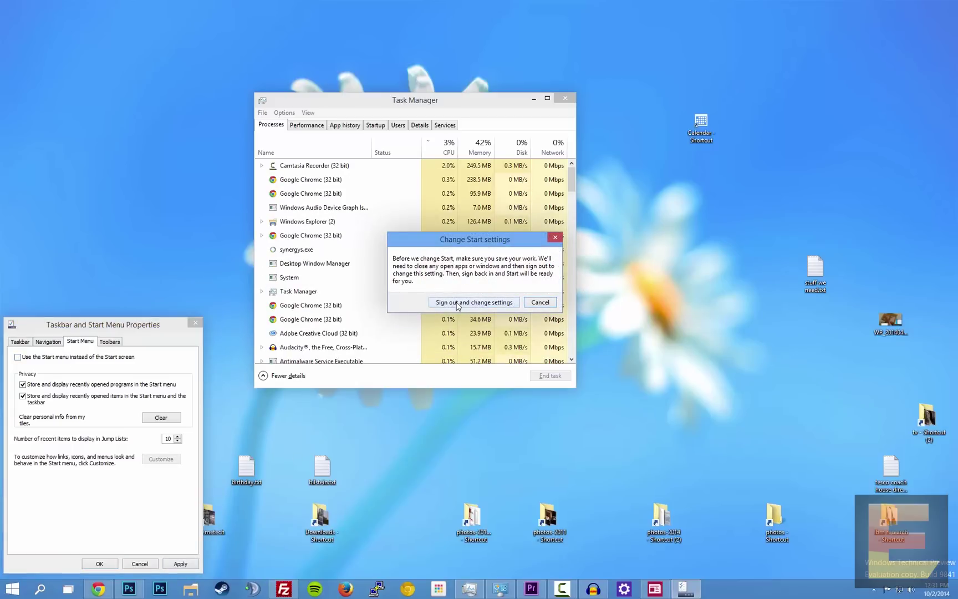
left_click(458, 303)
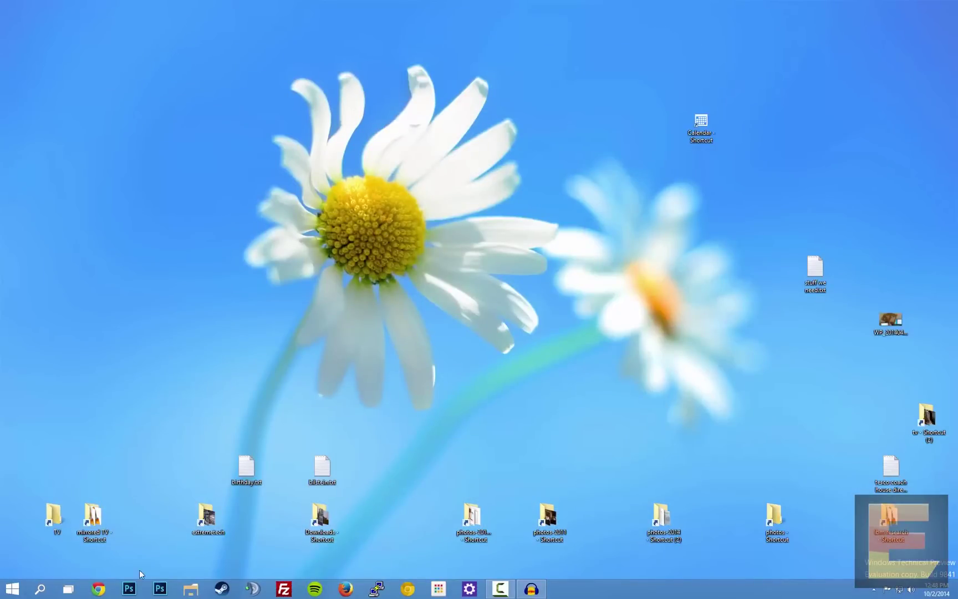
- Open Start and go from the Apps view up to the full-screen Start tiles
left_click(17, 590)
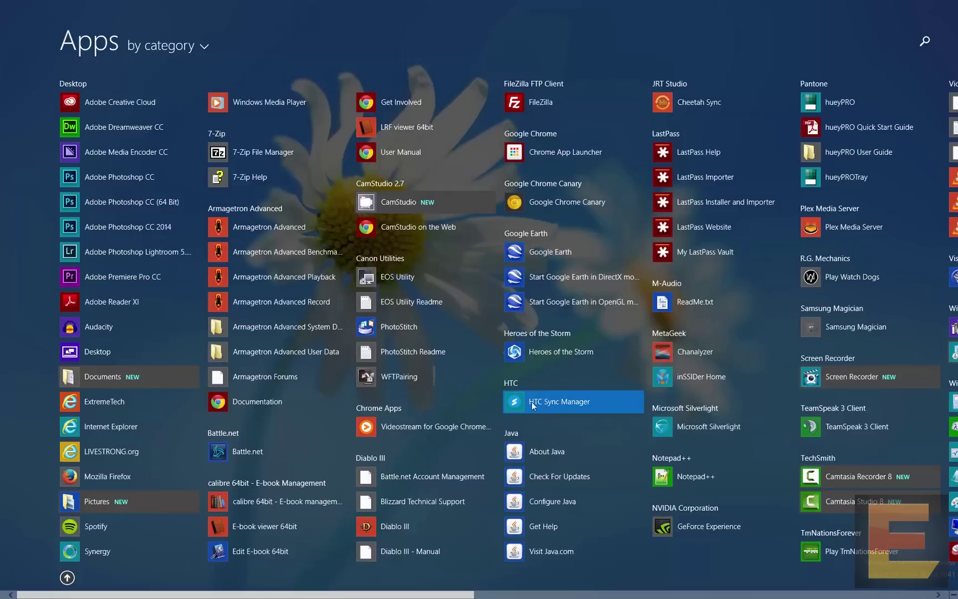
left_click(67, 577)
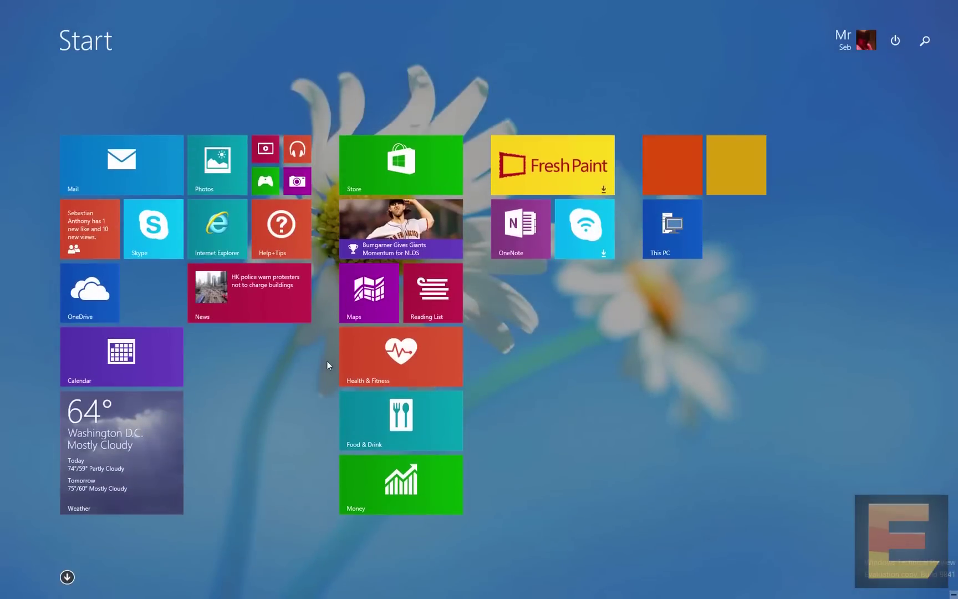
- Show and dismiss the power options, then the search pane, on the Start screen
left_click(896, 46)
left_click(925, 46)
left_click(925, 45)
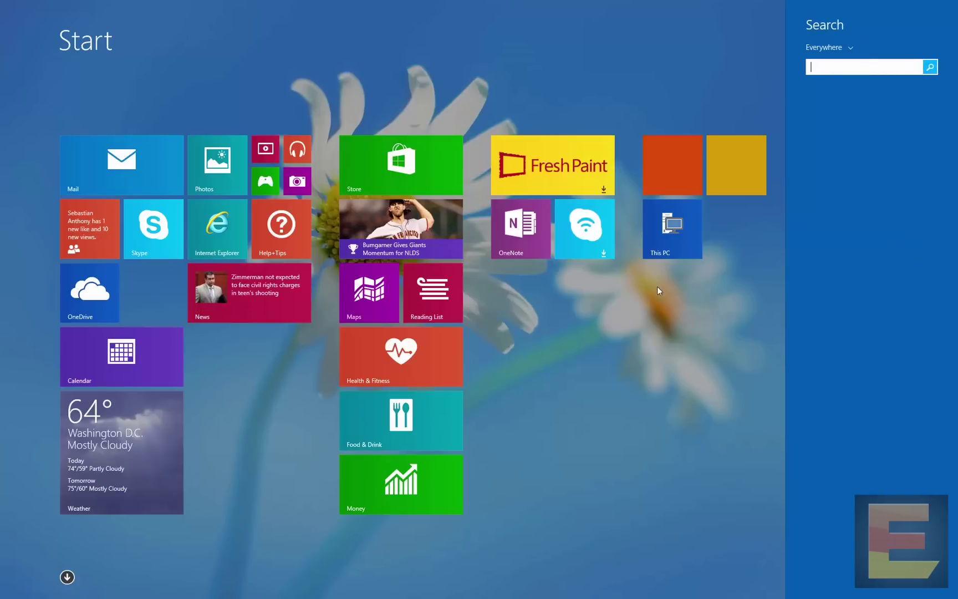
left_click(715, 53)
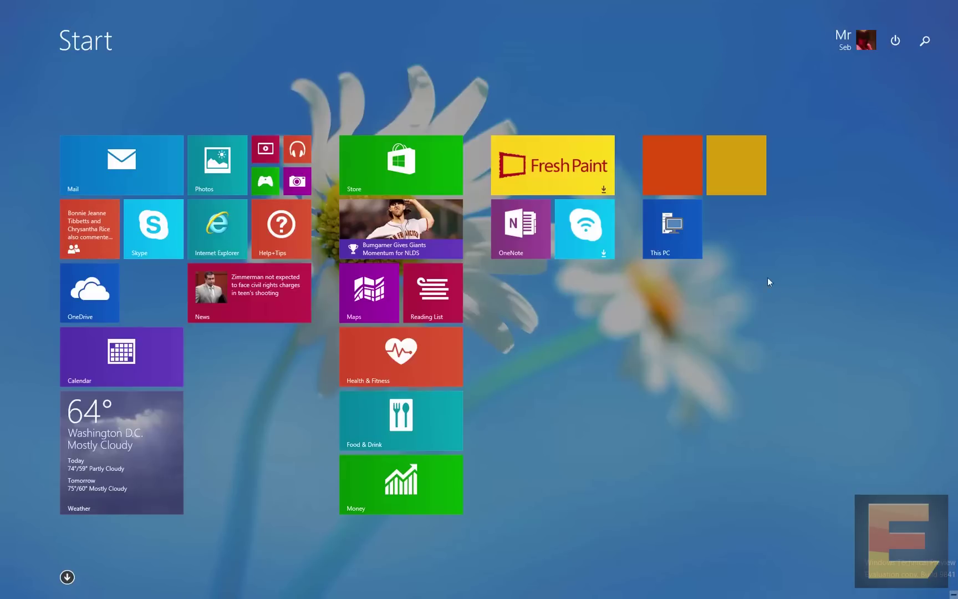
- Show the Apps view by category, try search there, and return to the Start tiles
left_click(68, 579)
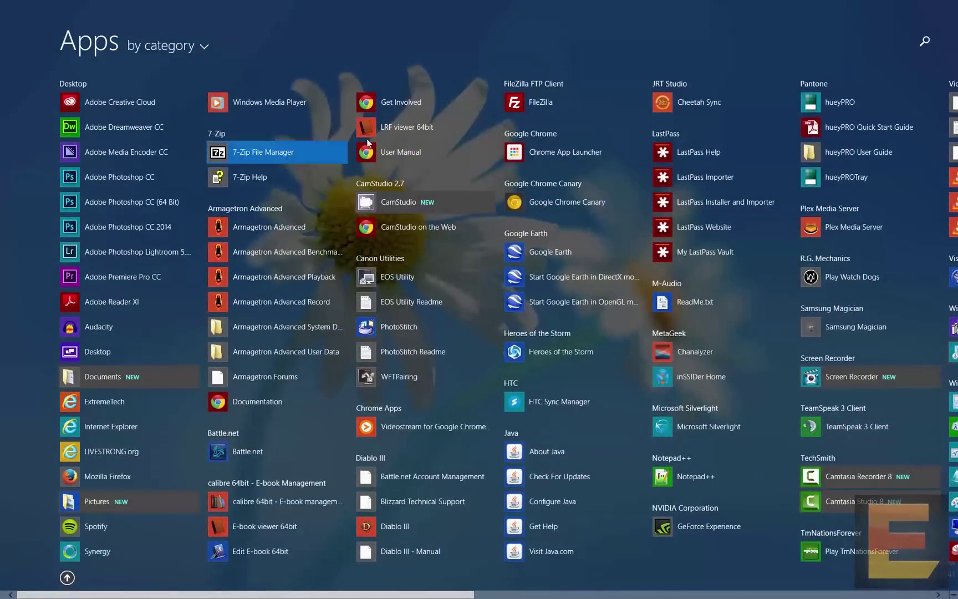
left_click(924, 41)
left_click(662, 28)
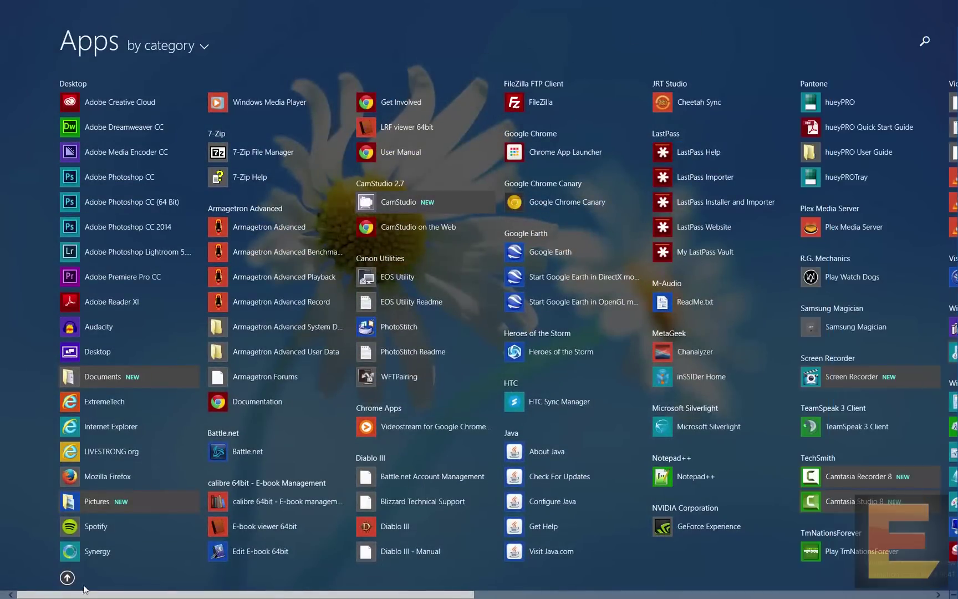
left_click(67, 577)
- Open the full PC settings from the Start screen's Settings option
right_click(680, 340)
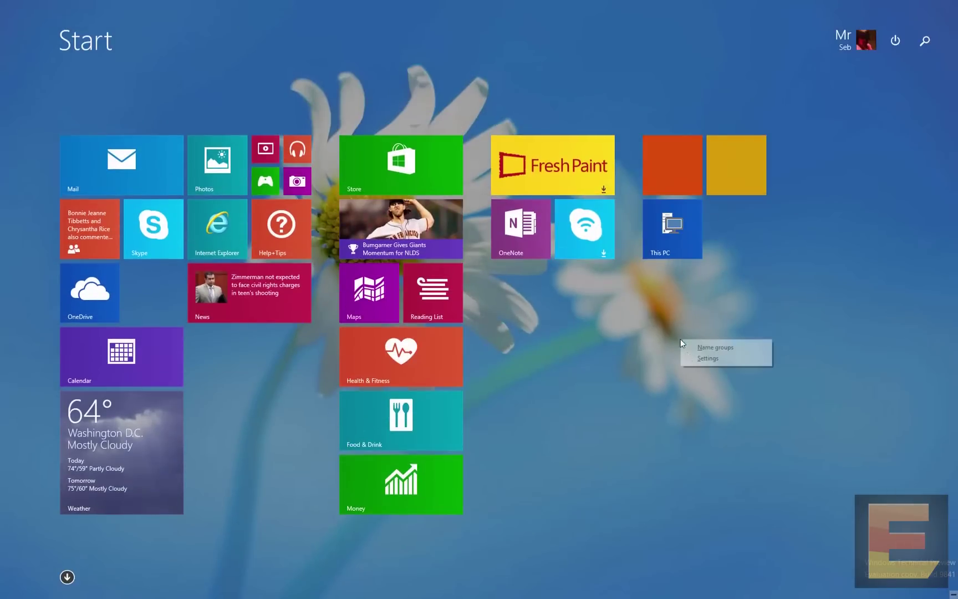
left_click(706, 356)
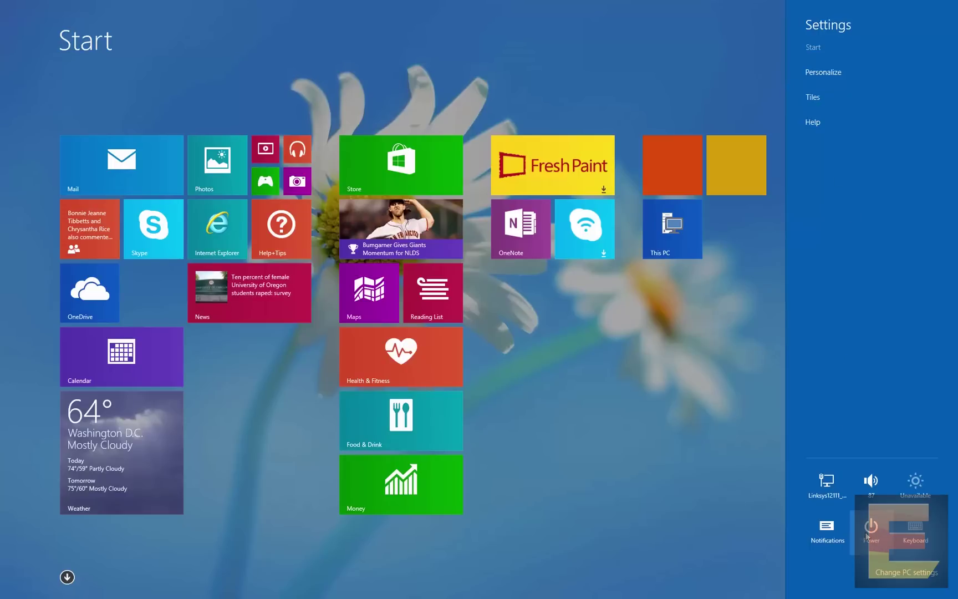
left_click(899, 579)
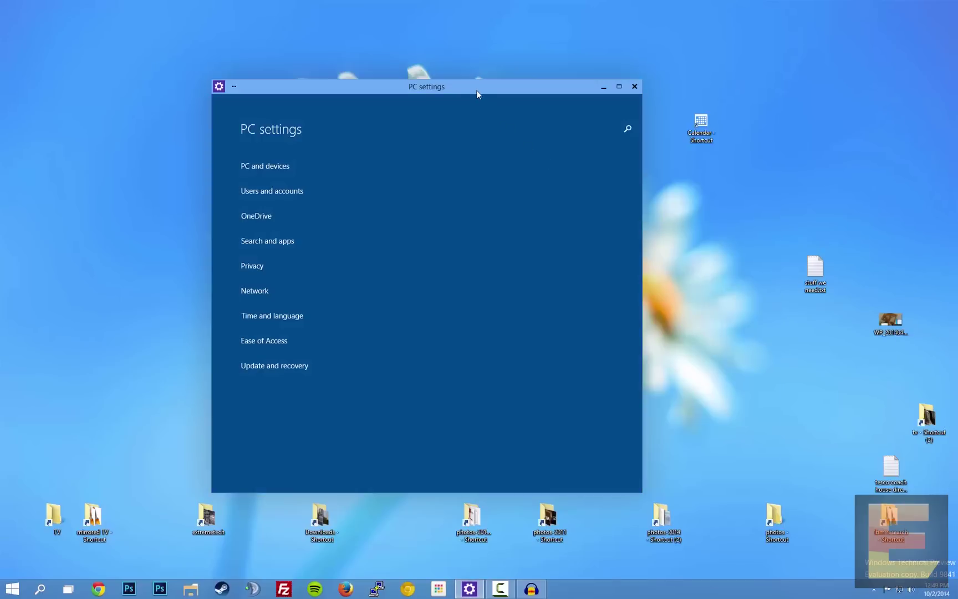
- Move the PC settings window toward the top-left and adjust its width
left_click_drag(476, 90, 332, 53)
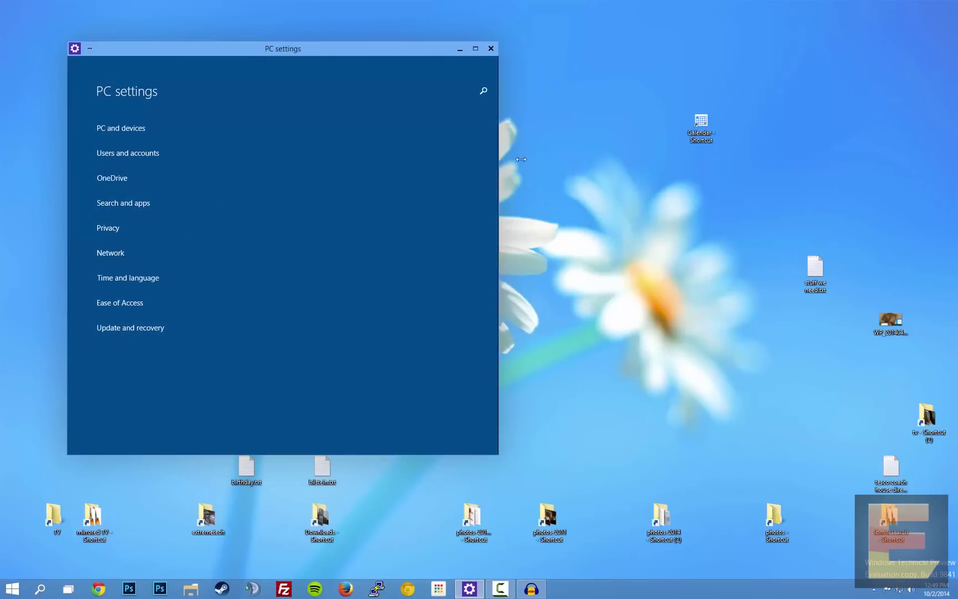
left_click_drag(521, 159, 830, 174)
left_click_drag(676, 51, 655, 75)
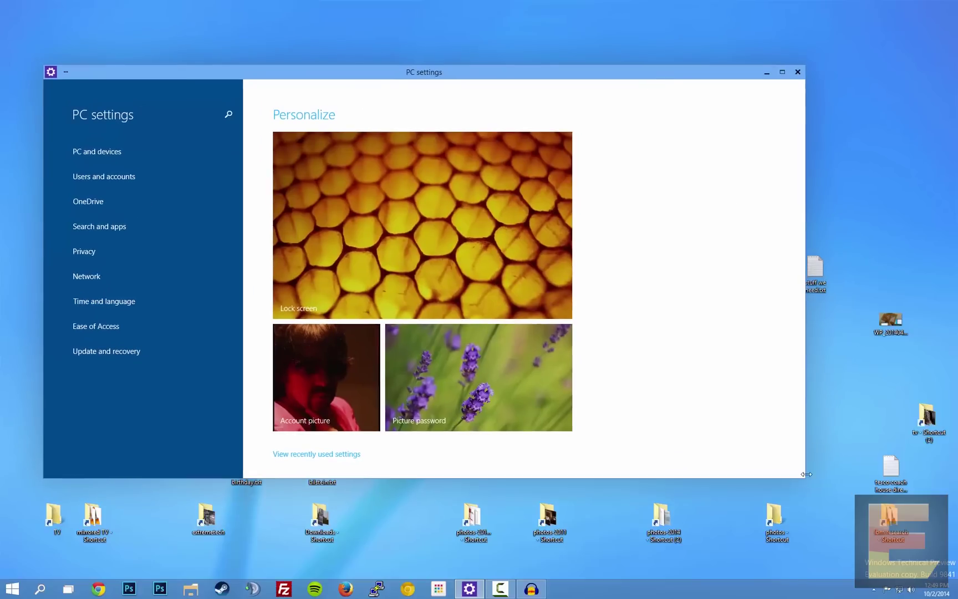
left_click_drag(806, 464, 655, 457)
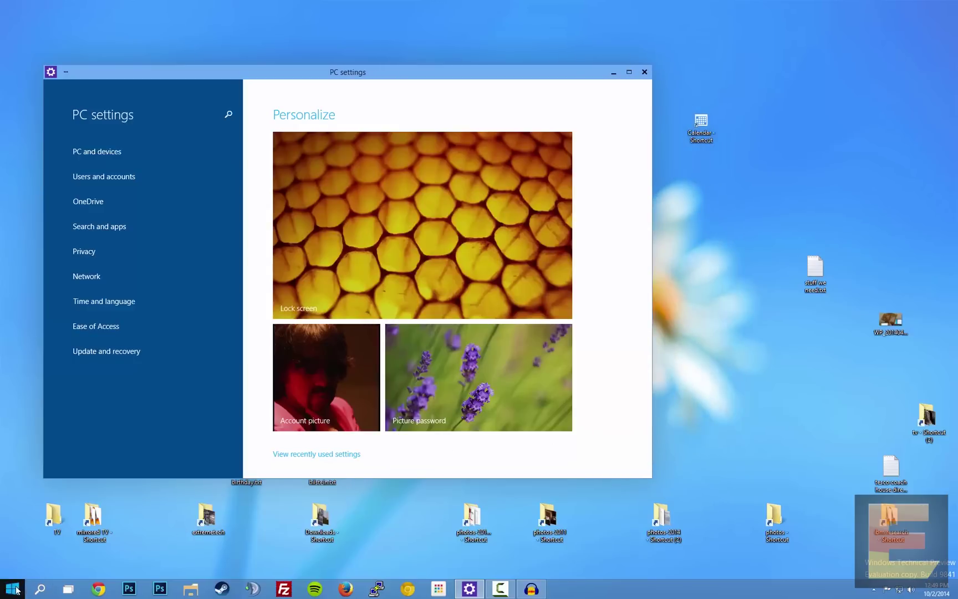
- Bring up the Navigation tab of Taskbar and Start Menu Properties
right_click(623, 589)
left_click(626, 580)
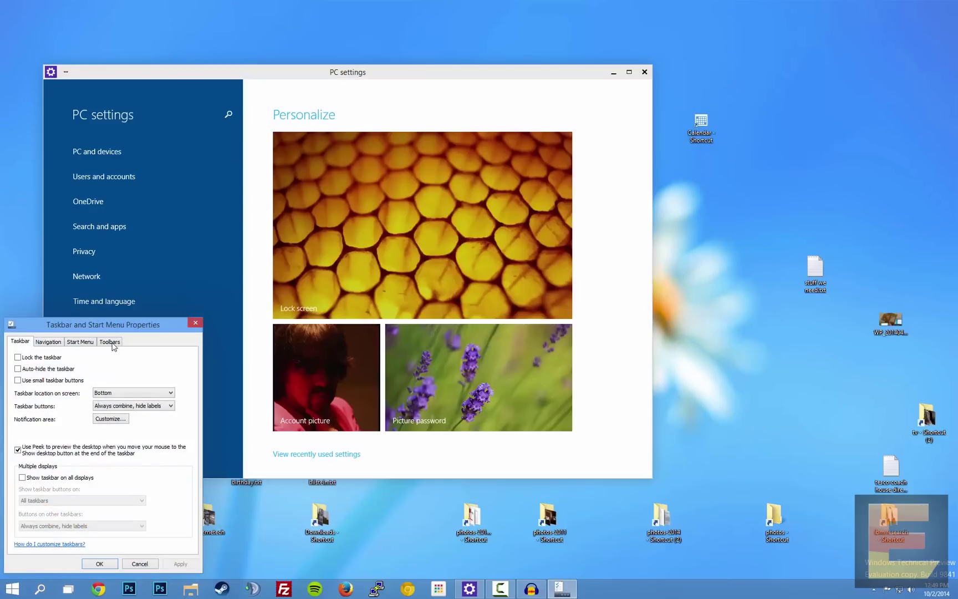
left_click(81, 347)
left_click(114, 343)
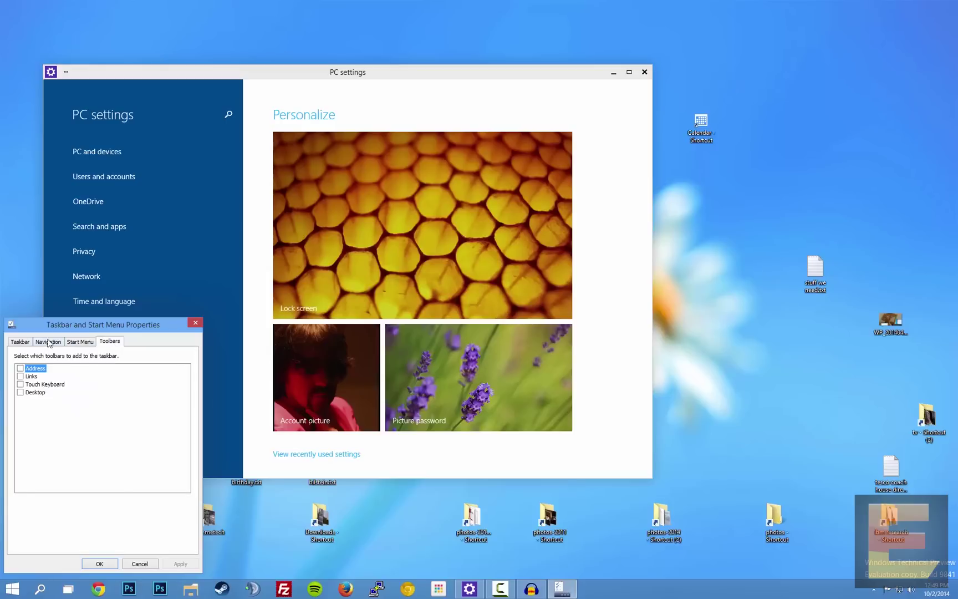
left_click(48, 340)
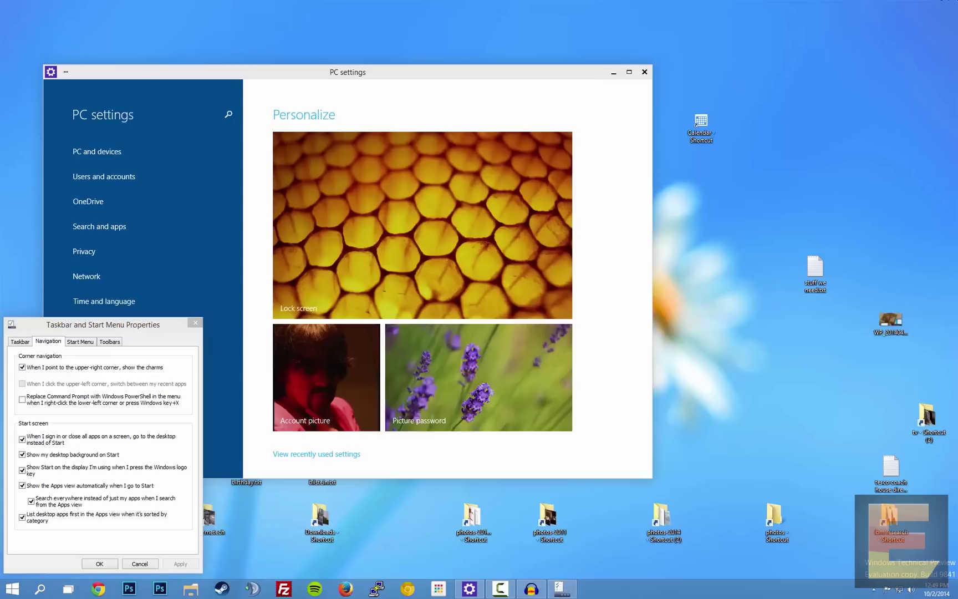
- Keep upper-right corner charms enabled, apply the navigation settings, and test Start
left_click(47, 370)
left_click(46, 371)
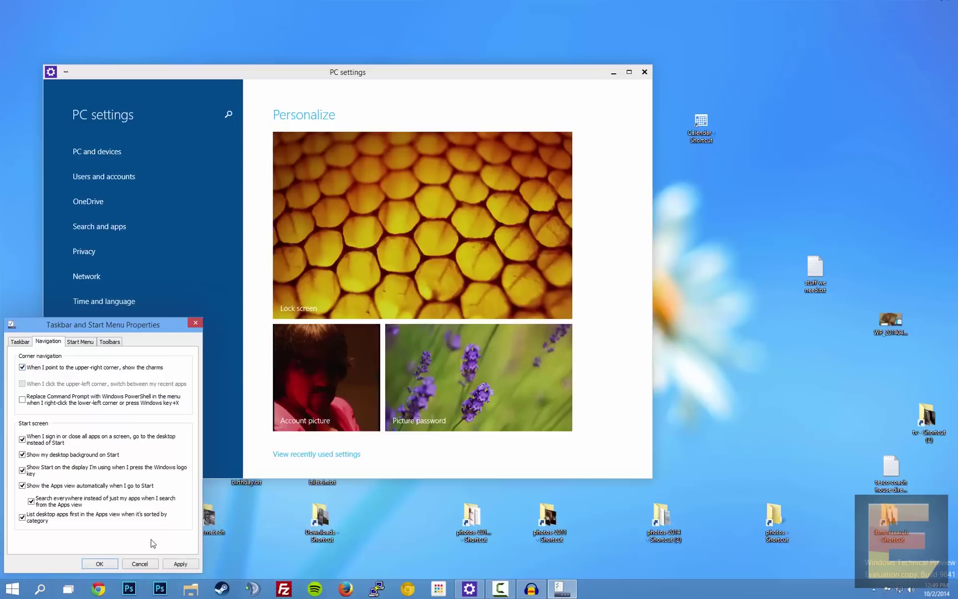
left_click(188, 569)
left_click(10, 588)
left_click(10, 588)
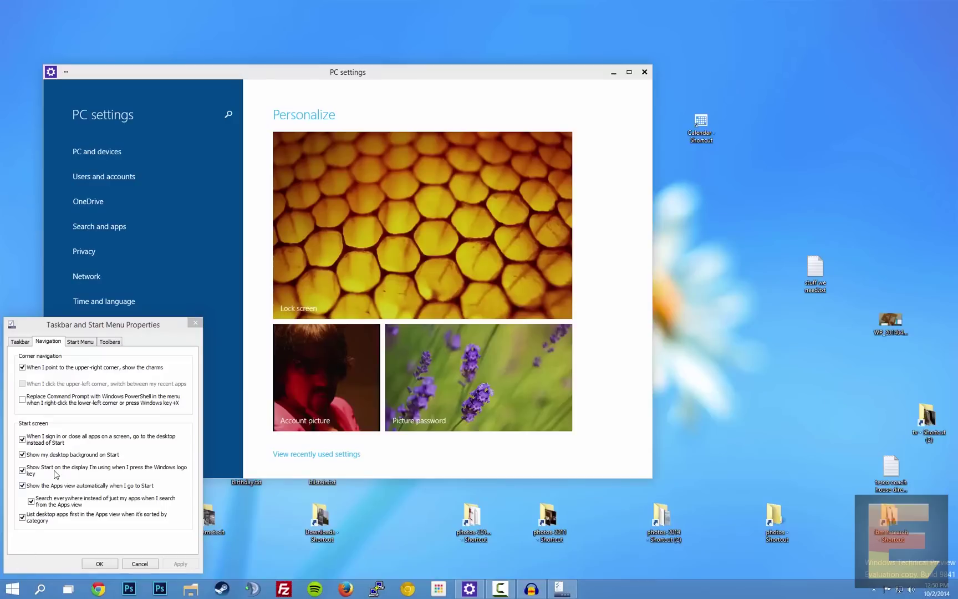